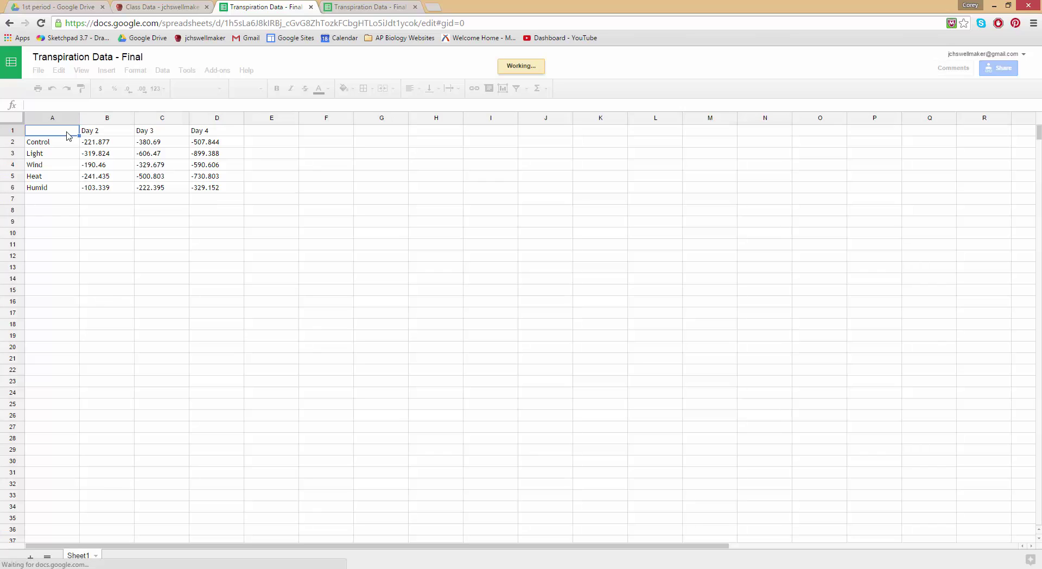
Copy the transpiration data table A1:D6 from Google Sheets and paste it into the blank Excel workbook at A1.
{"action": "left_click_drag", "start_coordinate": [67, 132], "coordinate": [213, 190]}
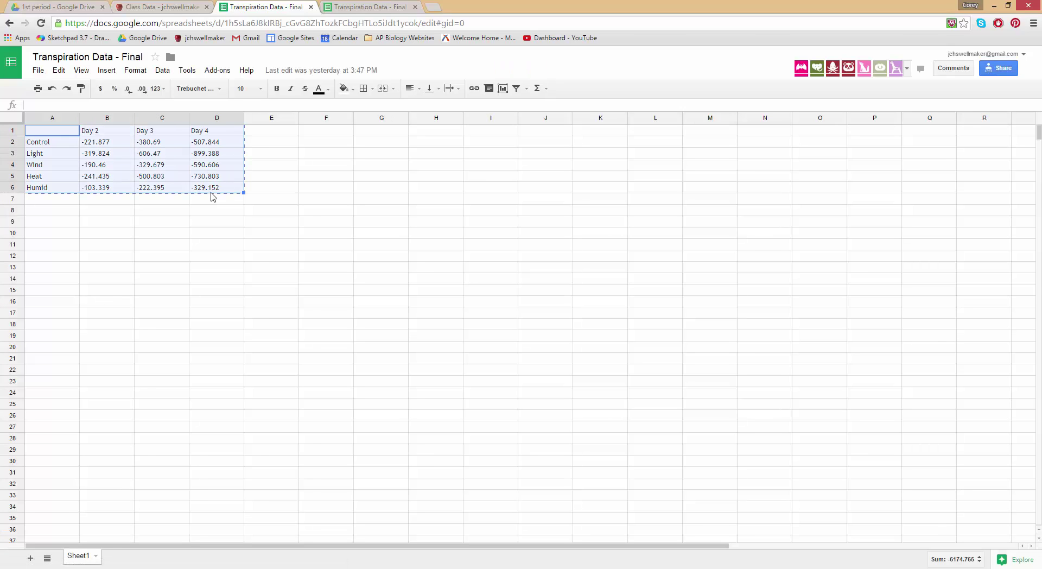
{"action": "key", "text": "alt+Tab"}
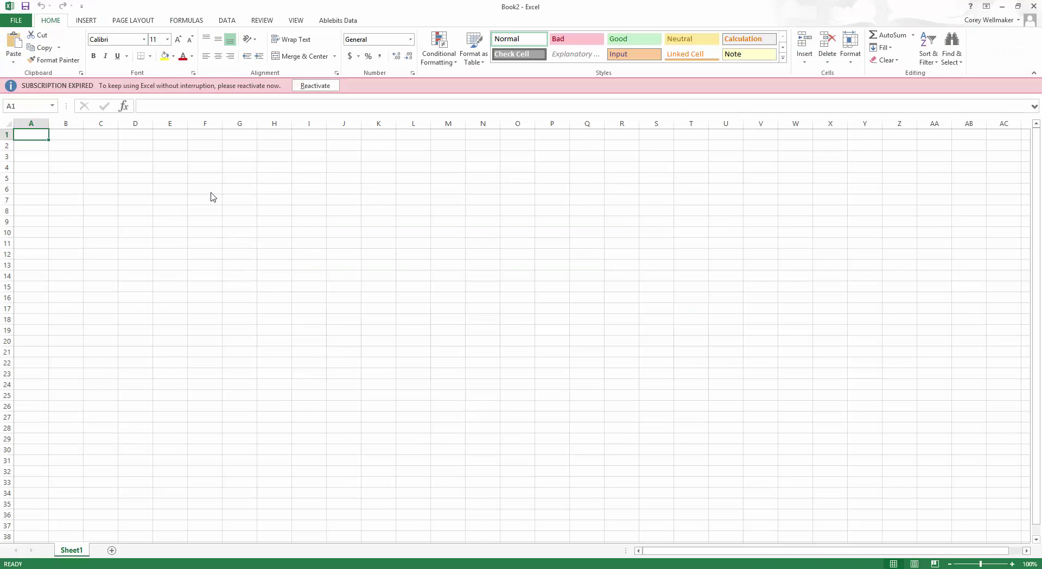
{"action": "type", "text": "Day 2\tDay 3\tDay 4 Control\t-221.88\t-380.69\t-507.84 Light\t-319.82\t-606.47\t-899.39 Wind\t-190.46\t-329.68\t-590.61 Heat\t-241.44\t-500.8\t-730.8 Humid\t-103.34\t-222.4\t-329.15"}
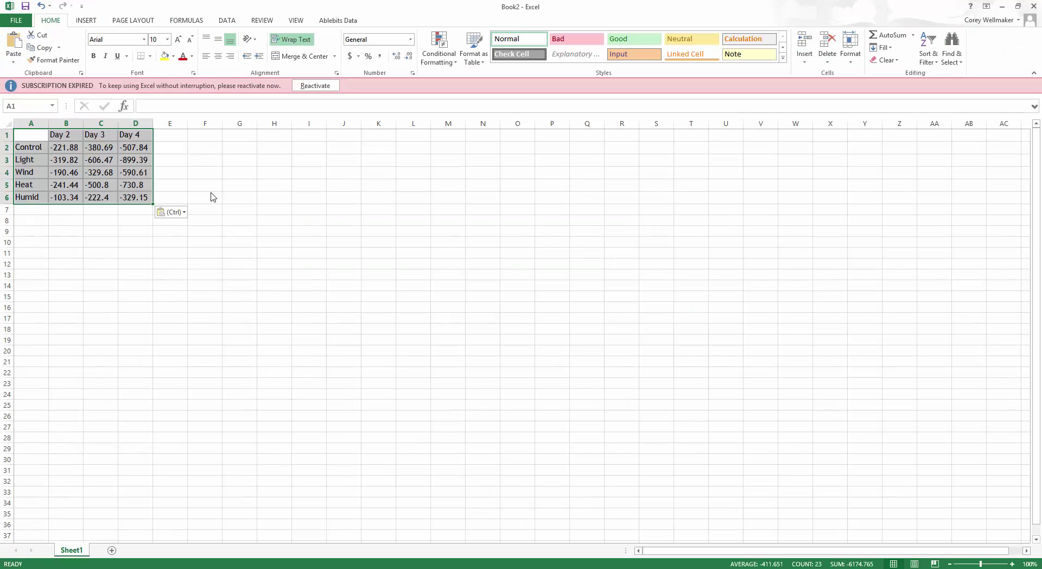
Label two new rows below the Humid row, "Group C" in A7 and "Group E" in A8.
{"action": "left_click", "coordinate": [30, 208]}
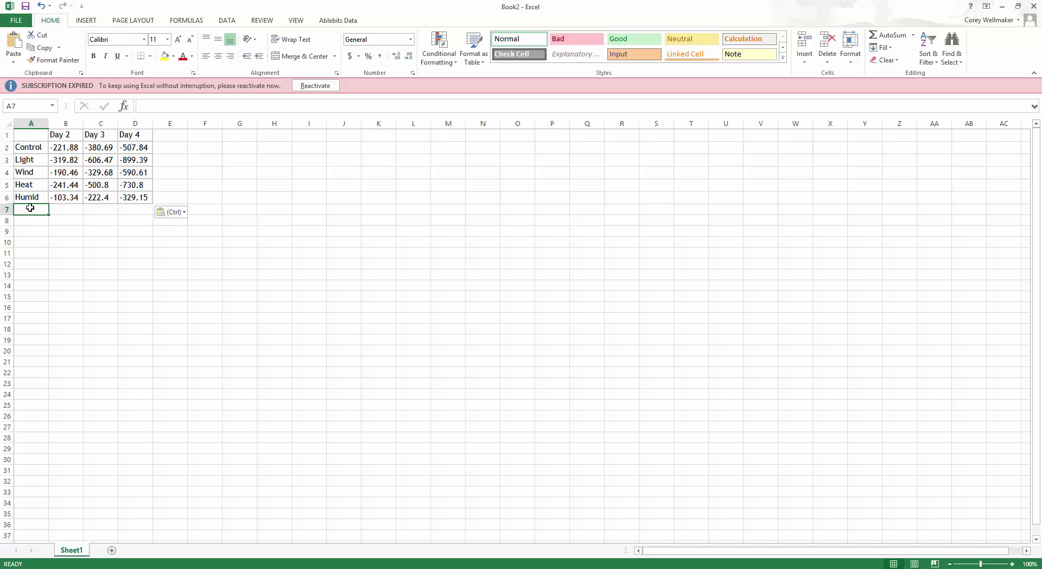
{"action": "type", "text": "Group C"}
{"action": "key", "text": "Return"}
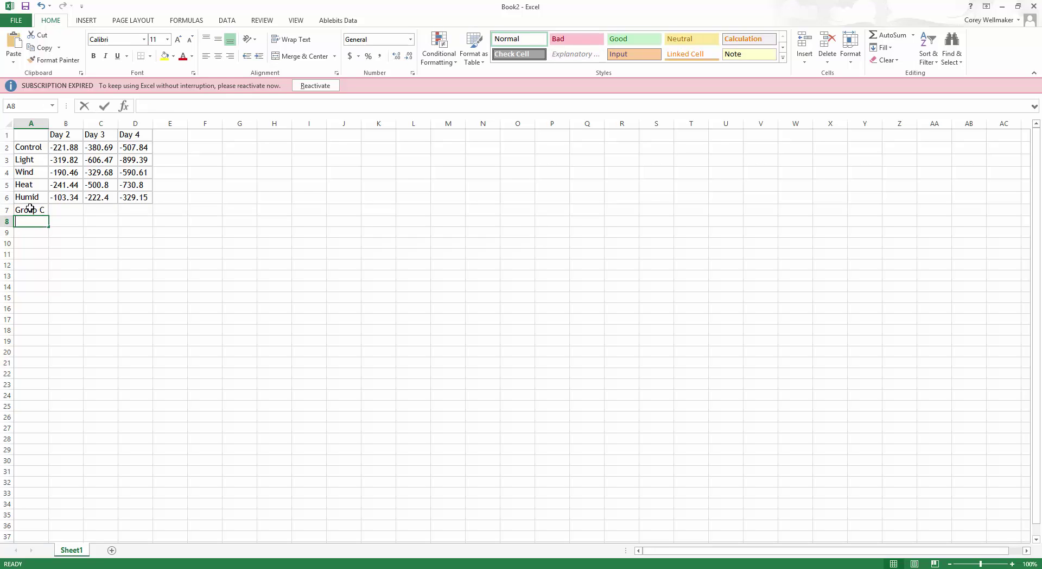
{"action": "type", "text": "Grp"}
{"action": "type", "text": "oup C"}
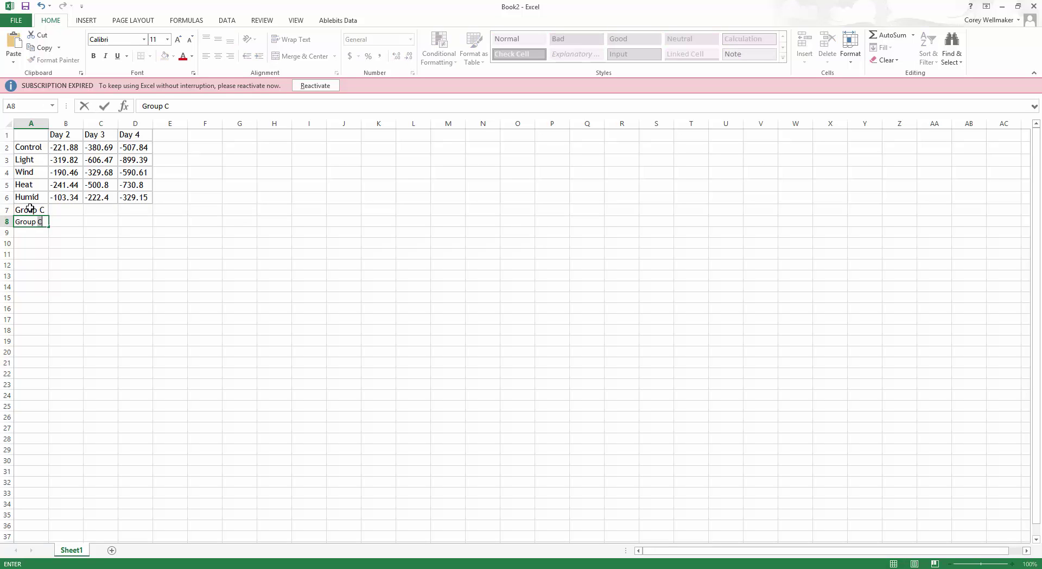
{"action": "key", "text": "Return"}
Copy group 106's Day 1 control change per square meter, cell C7 in Transpiration Master Data_Verified, into B7 of Book2.
{"action": "key", "text": "Up"}
{"action": "key", "text": "Up"}
{"action": "key", "text": "Right"}
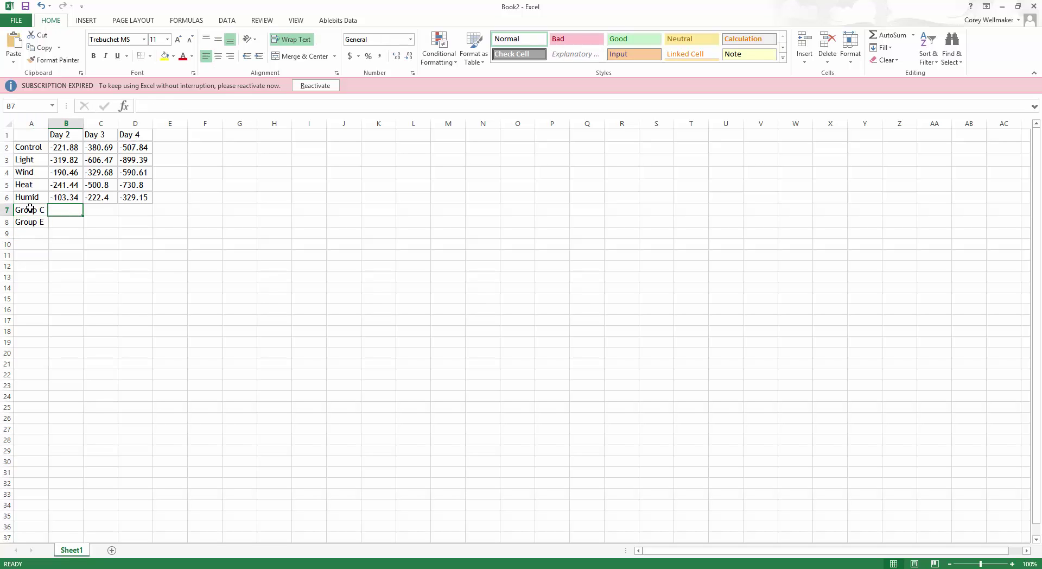
{"action": "key", "text": "alt+Tab"}
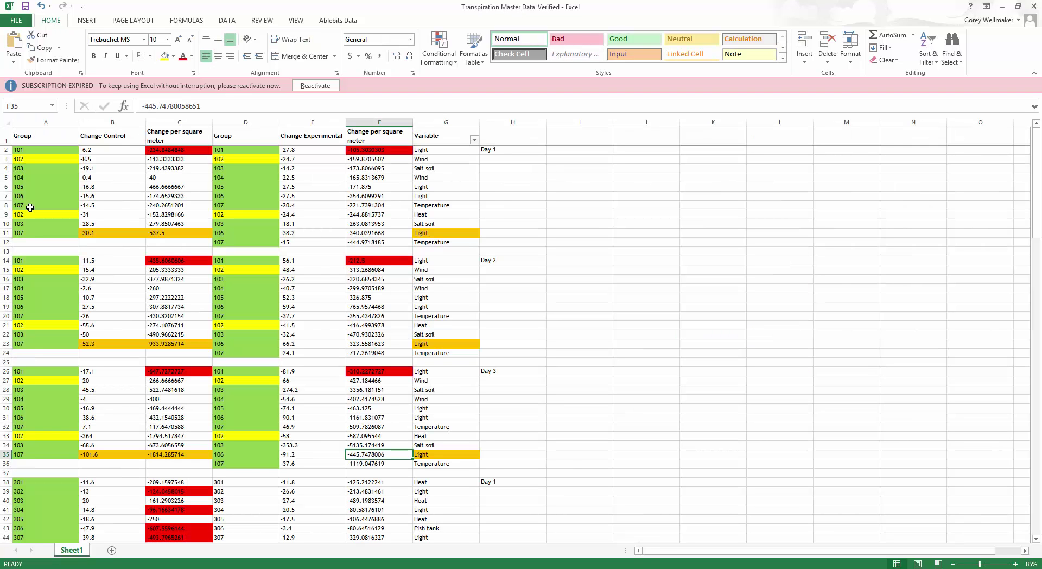
{"action": "left_click", "coordinate": [179, 195]}
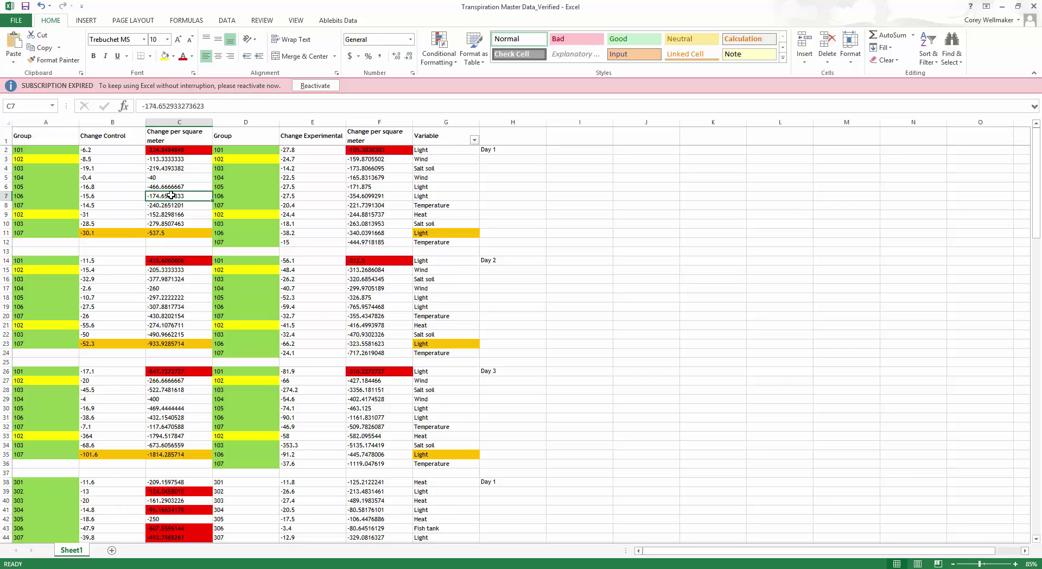
{"action": "key", "text": "ctrl+c"}
{"action": "key", "text": "alt+Tab"}
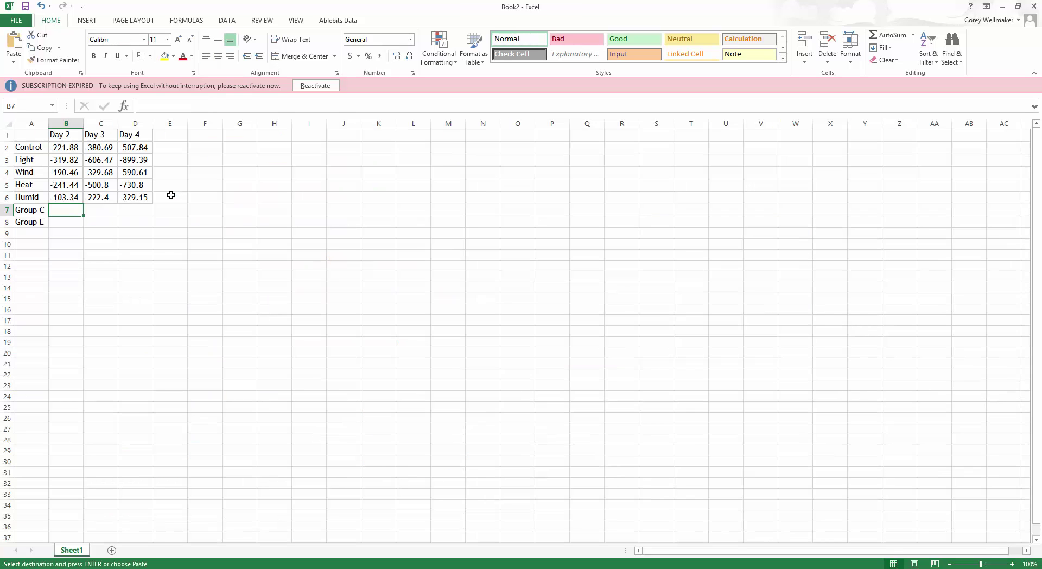
{"action": "key", "text": "ctrl+v"}
Copy group 106's Day 2 control change per square meter from master data cell C19 into Book2 cell C7.
{"action": "key", "text": "alt+Tab"}
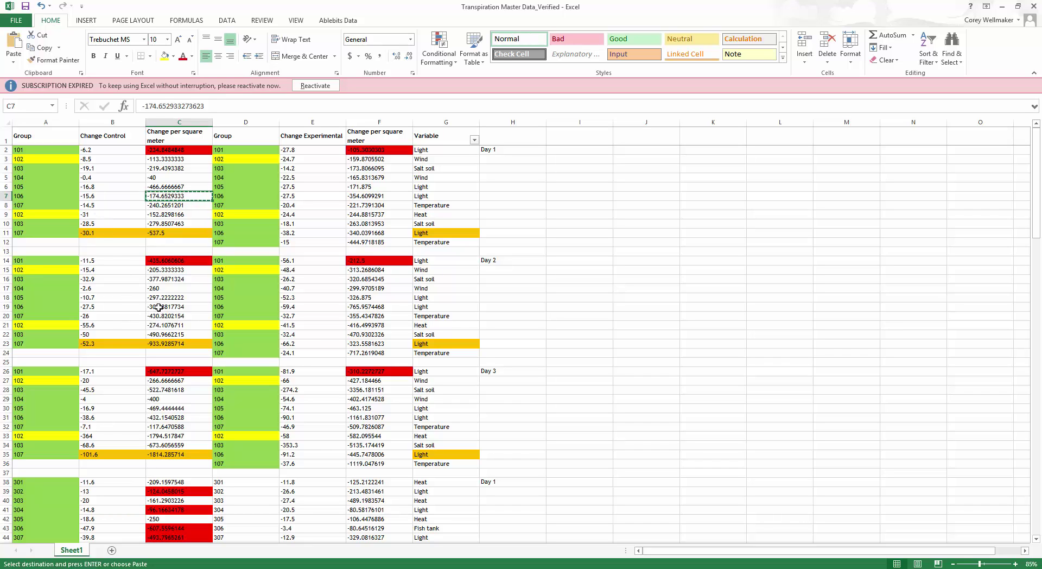
{"action": "key", "text": "Down"}
{"action": "key", "text": "Down"}
{"action": "key", "text": "Down"}
{"action": "key", "text": "Down"}
{"action": "key", "text": "Down"}
{"action": "key", "text": "Down"}
{"action": "key", "text": "Down"}
{"action": "key", "text": "Down"}
{"action": "key", "text": "Down"}
{"action": "key", "text": "Down"}
{"action": "key", "text": "Down"}
{"action": "key", "text": "Down"}
{"action": "key", "text": "ctrl+c"}
{"action": "key", "text": "alt+Tab"}
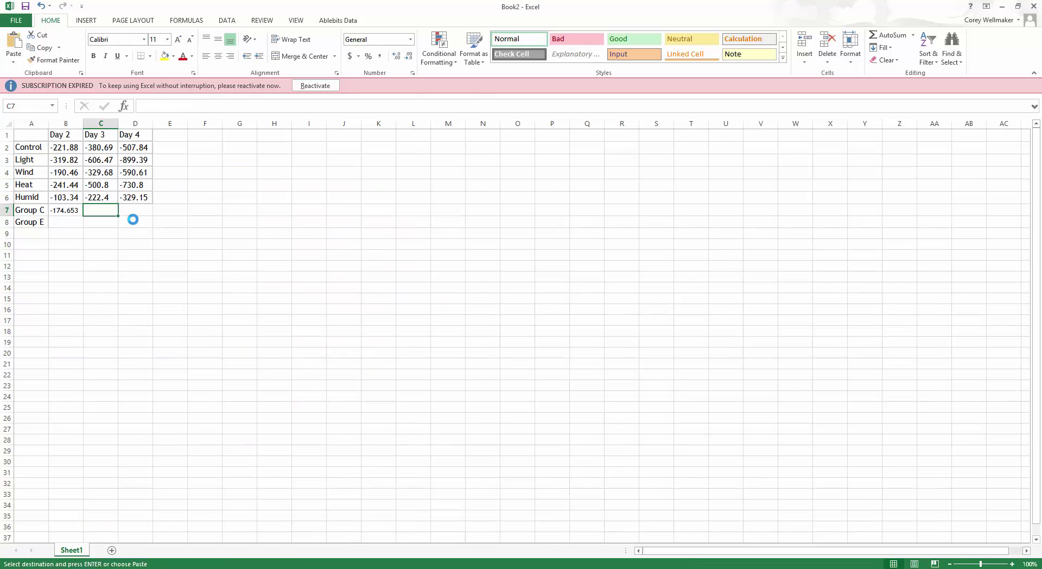
{"action": "key", "text": "ctrl+v"}
Copy group 106's Day 3 control change per square meter from master data cell C31 into Book2 cell D7.
{"action": "key", "text": "Right"}
{"action": "key", "text": "alt+Tab"}
{"action": "key", "text": "Down"}
{"action": "key", "text": "Down"}
{"action": "key", "text": "Down"}
{"action": "key", "text": "Down"}
{"action": "key", "text": "Down"}
{"action": "key", "text": "Down"}
{"action": "key", "text": "Down"}
{"action": "key", "text": "Down"}
{"action": "key", "text": "Down"}
{"action": "key", "text": "Down"}
{"action": "key", "text": "Down"}
{"action": "key", "text": "Down"}
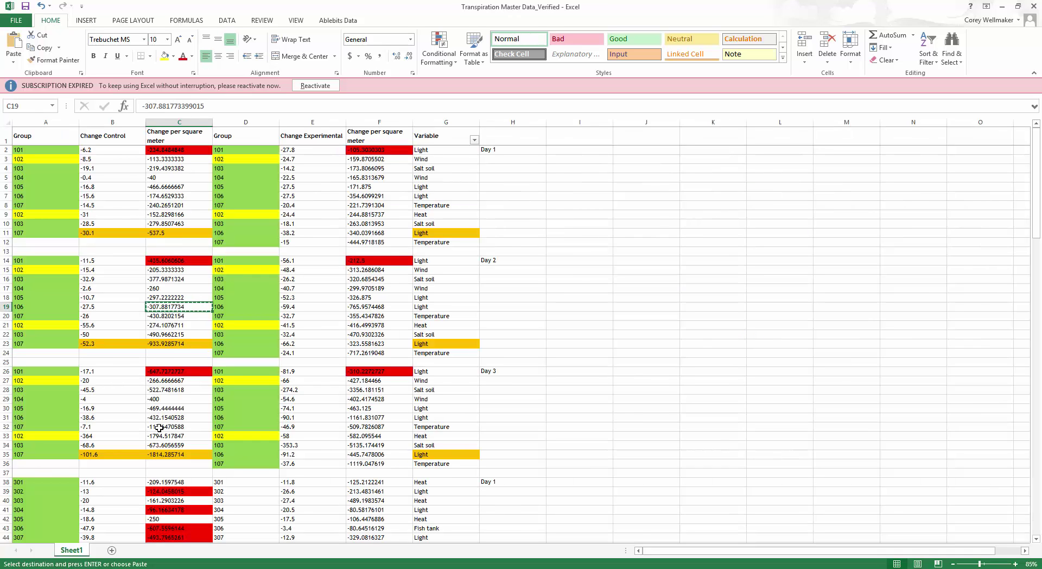
{"action": "key", "text": "ctrl+c"}
{"action": "key", "text": "alt+Tab"}
{"action": "key", "text": "ctrl+v"}
Copy group 106's Day 1 experimental change per square meter from master data cell F11 into Book2 cell B8.
{"action": "left_click", "coordinate": [69, 221]}
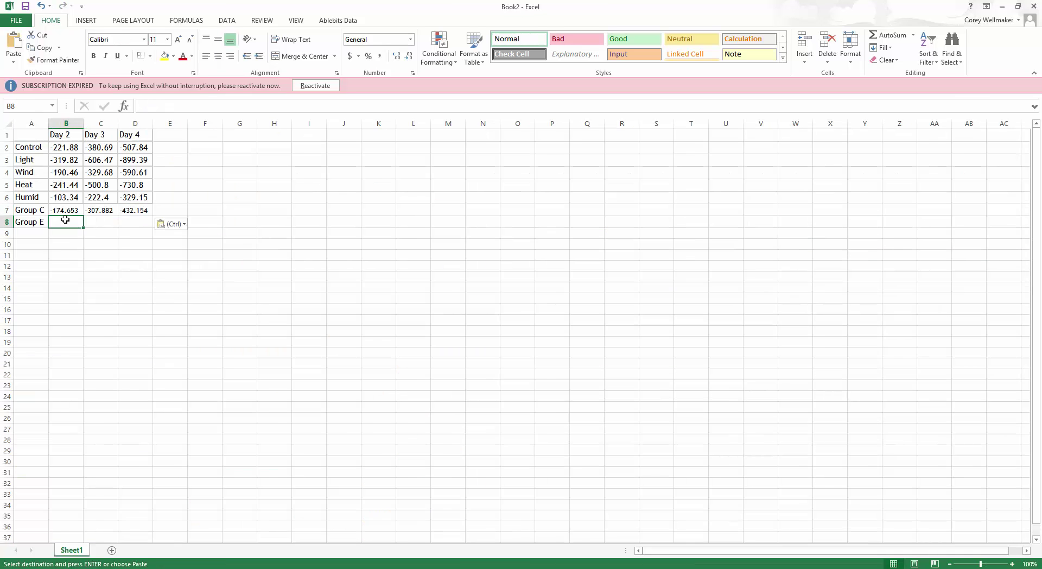
{"action": "key", "text": "alt+Tab"}
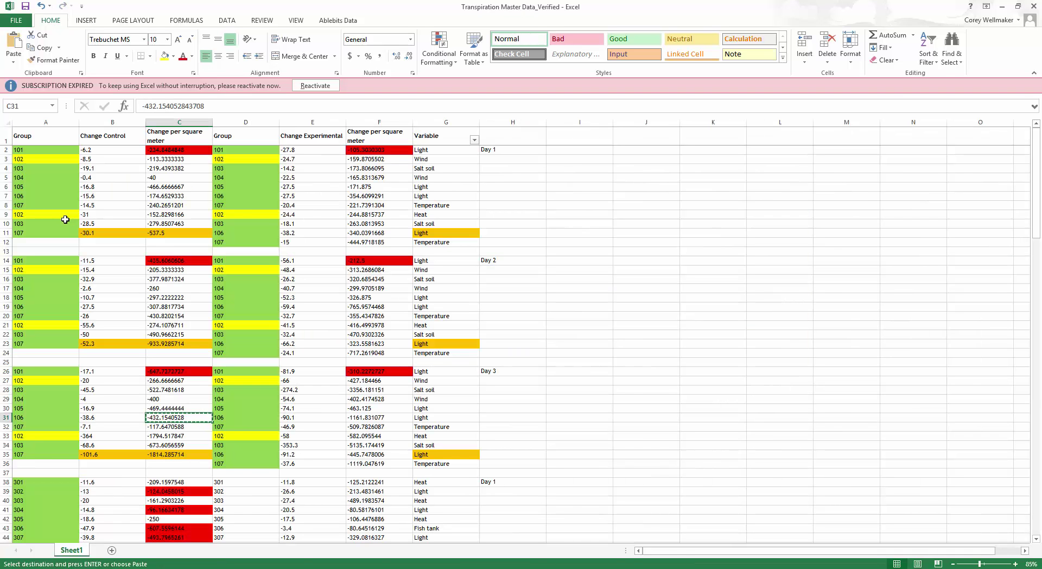
{"action": "left_click", "coordinate": [297, 232]}
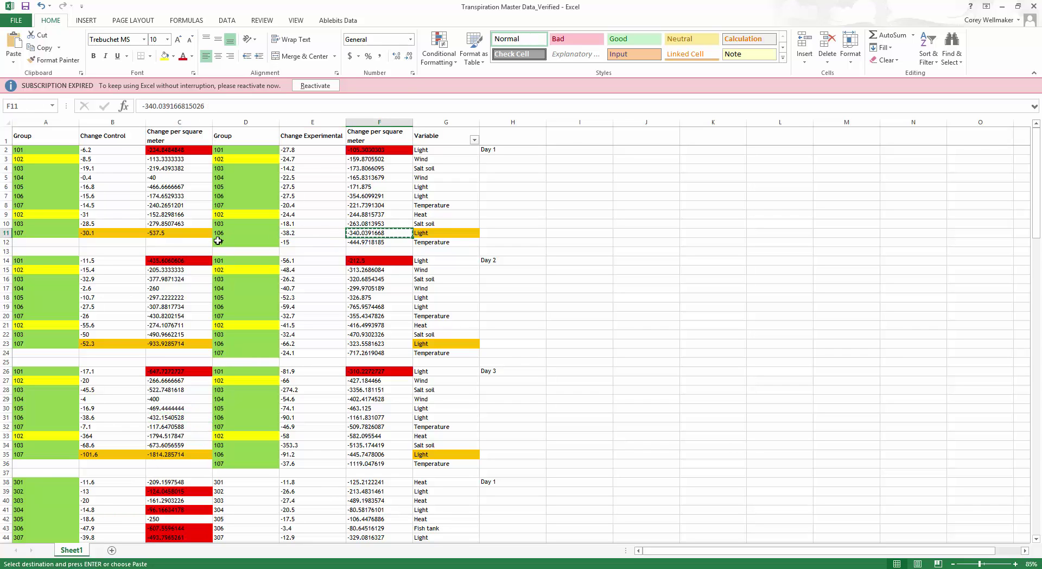
{"action": "key", "text": "alt+Tab"}
{"action": "key", "text": "ctrl+v"}
Copy group 106's Day 2 experimental change per square meter from master data cell F23 into Book2 cell C8.
{"action": "key", "text": "alt+Tab"}
{"action": "left_click", "coordinate": [380, 343]}
{"action": "key", "text": "ctrl+c"}
{"action": "key", "text": "alt+Tab"}
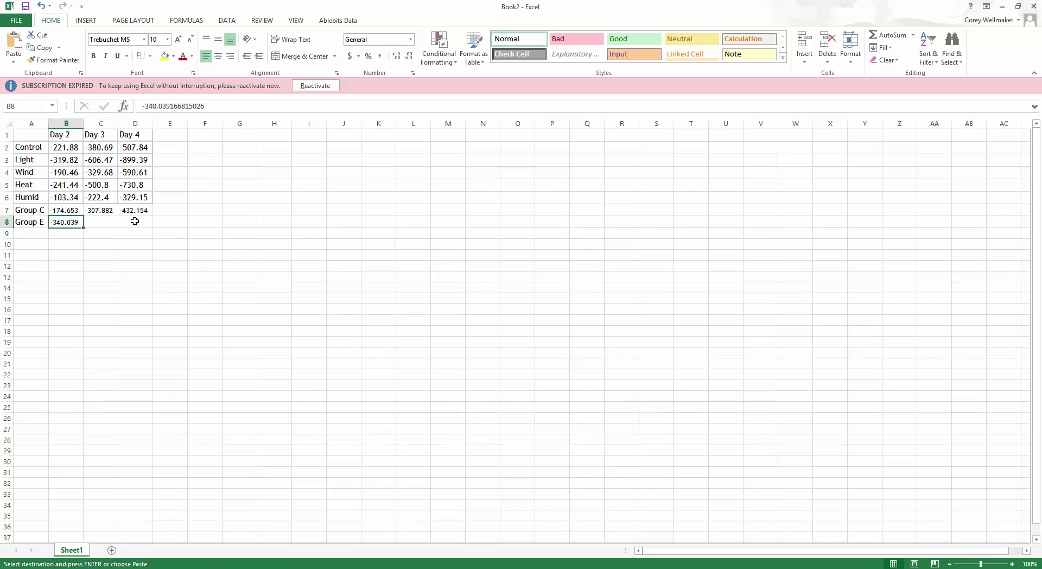
{"action": "left_click", "coordinate": [103, 222]}
{"action": "key", "text": "ctrl+v"}
Copy group 106's Day 3 experimental change per square meter from master data cell F35 into Book2 cell D8.
{"action": "key", "text": "alt+Tab"}
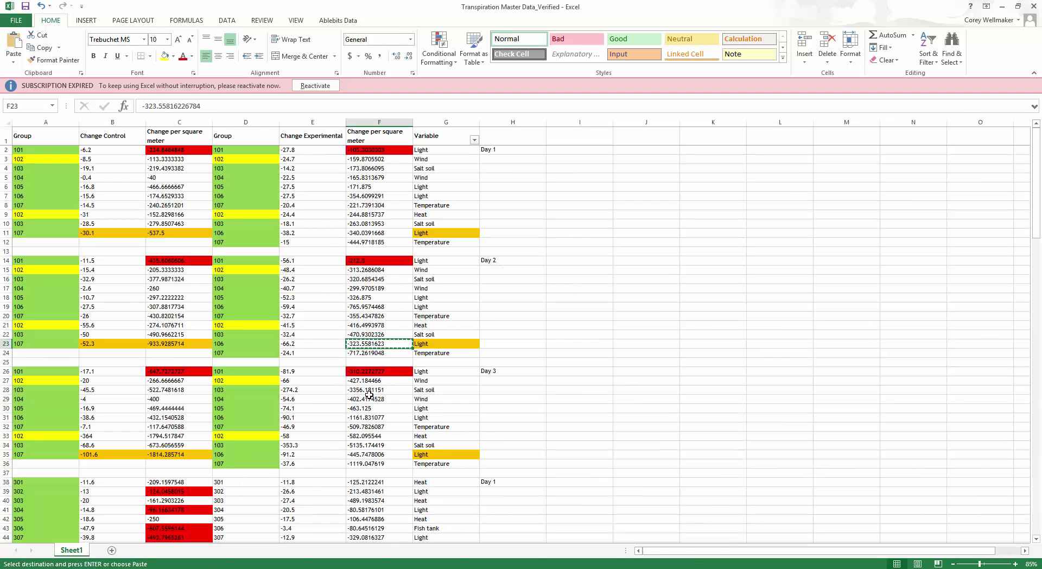
{"action": "left_click", "coordinate": [373, 455]}
{"action": "key", "text": "ctrl+c"}
{"action": "key", "text": "alt+Tab"}
{"action": "key", "text": "Right"}
{"action": "key", "text": "ctrl+v"}
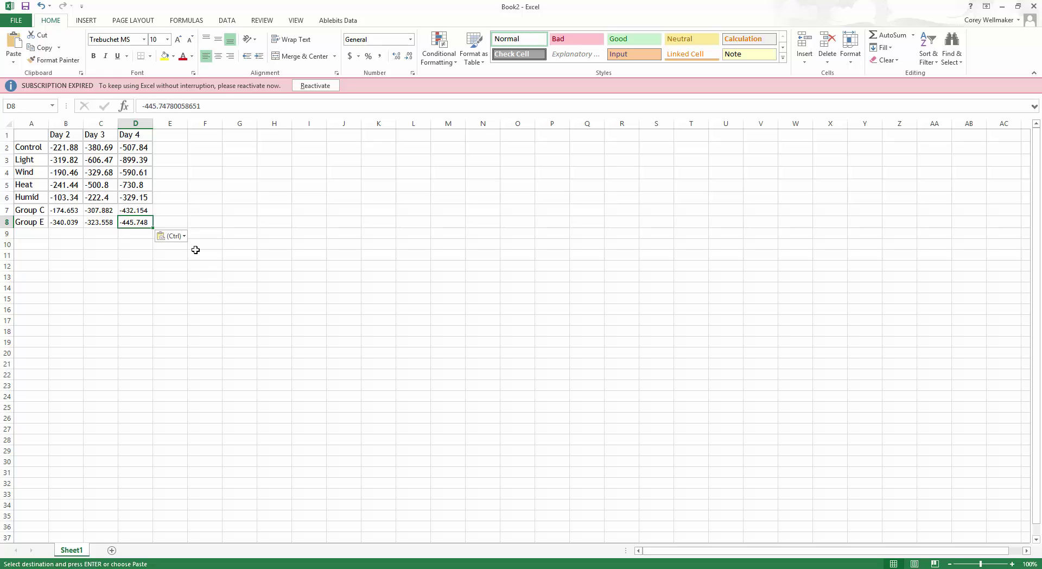
Insert a 2-D line chart with markers from A1:D8 and switch its rows and columns so the days form the horizontal axis.
{"action": "left_click_drag", "start_coordinate": [34, 136], "coordinate": [124, 217]}
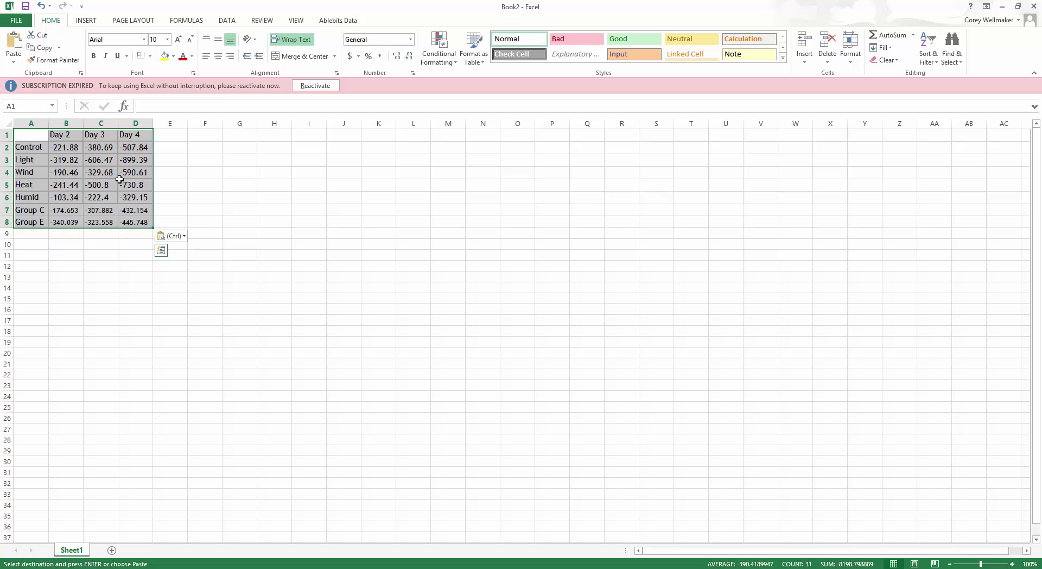
{"action": "left_click", "coordinate": [95, 21]}
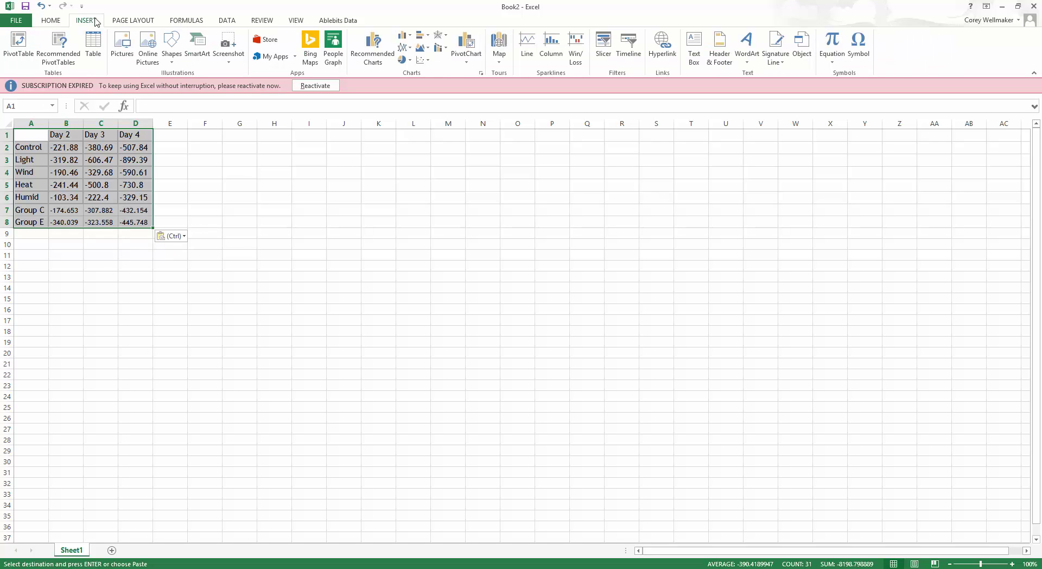
{"action": "left_click", "coordinate": [408, 51]}
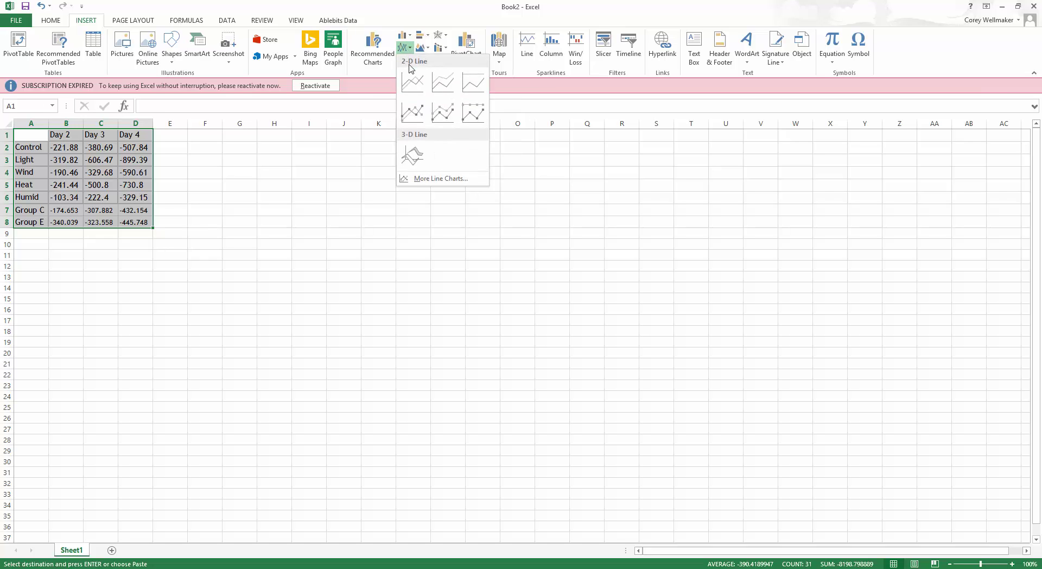
{"action": "left_click", "coordinate": [410, 122]}
{"action": "left_click", "coordinate": [461, 212]}
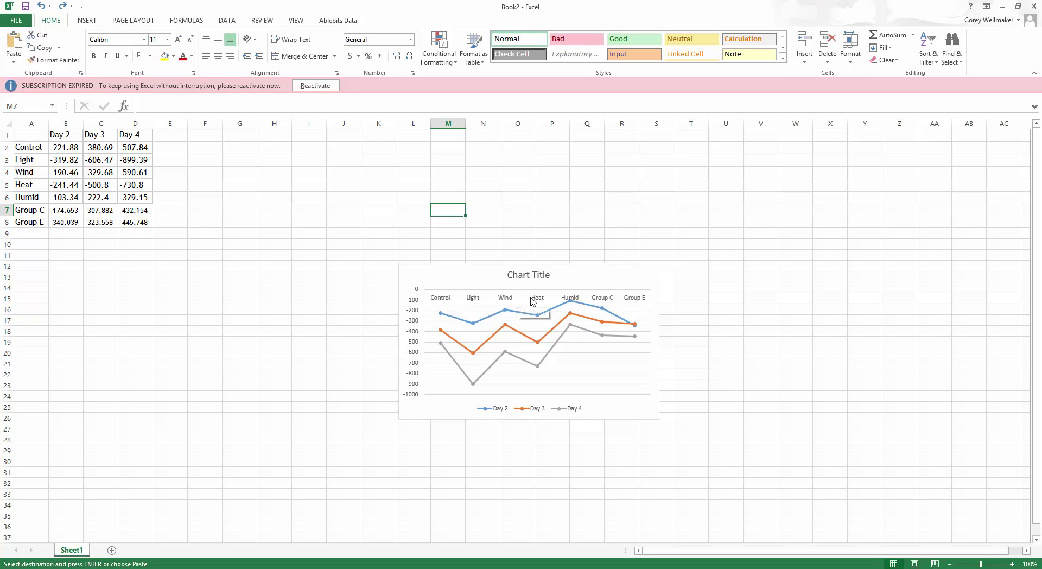
{"action": "left_click", "coordinate": [622, 280]}
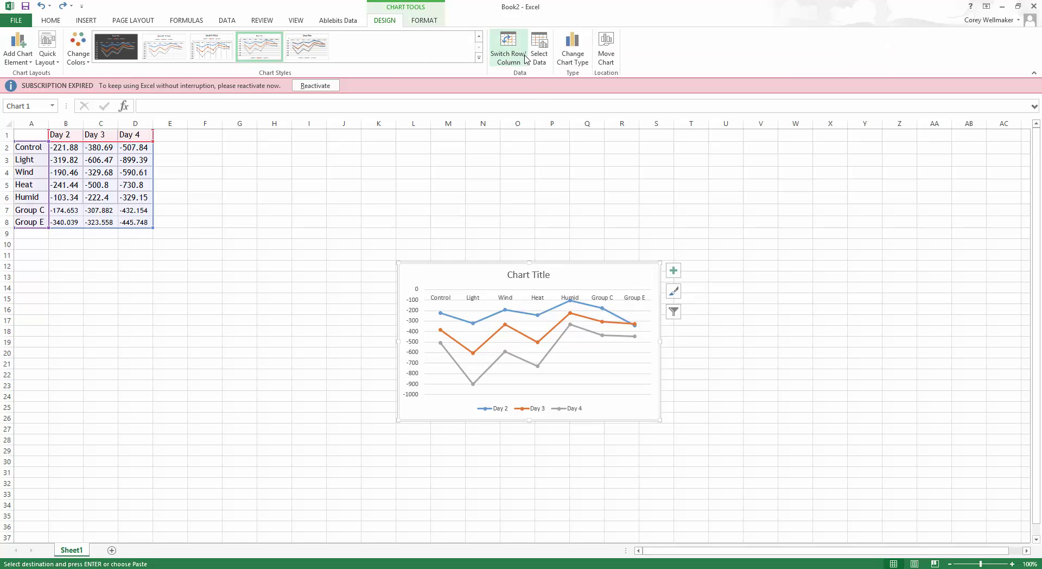
{"action": "left_click", "coordinate": [524, 59]}
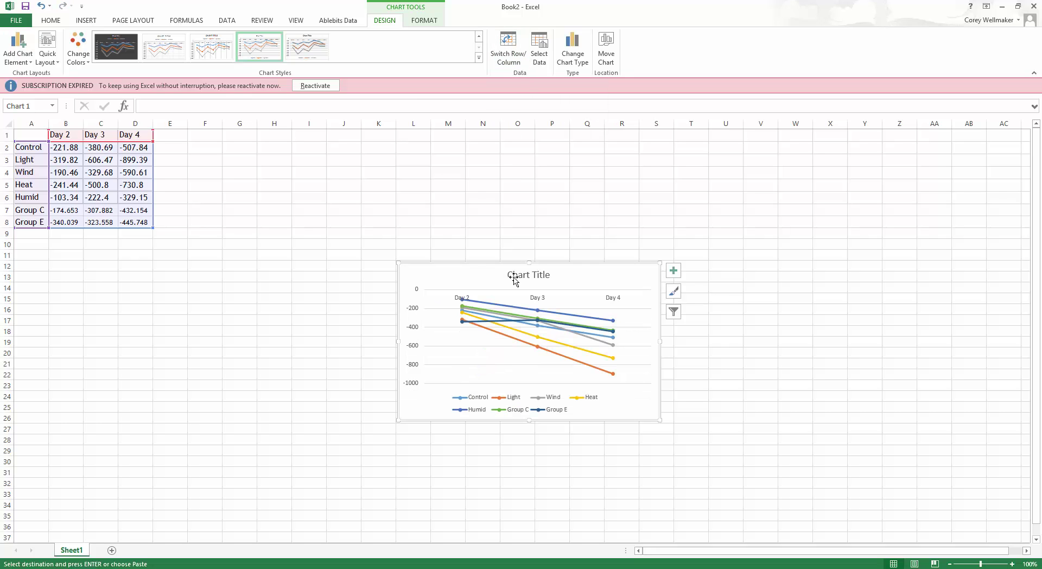
Set the horizontal axis label position to Low and enlarge the chart up to row 5 and across to column X.
{"action": "left_click", "coordinate": [538, 301]}
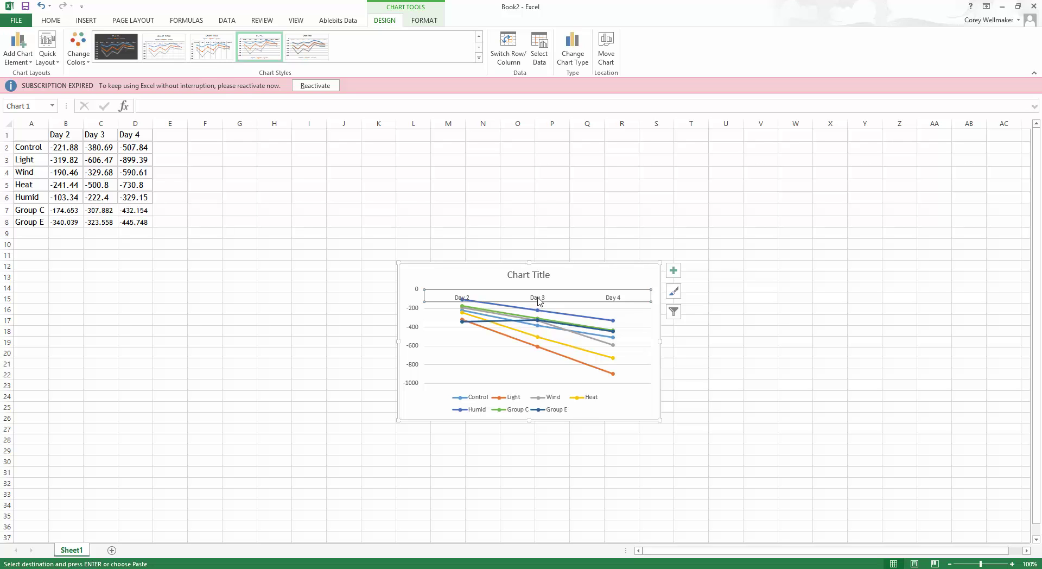
{"action": "right_click", "coordinate": [538, 301]}
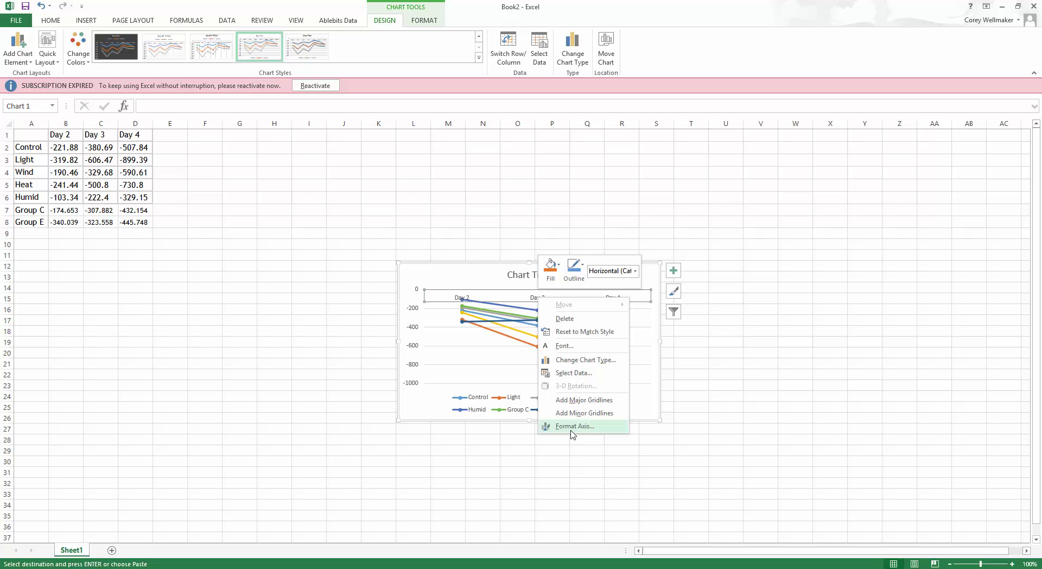
{"action": "left_click", "coordinate": [572, 429]}
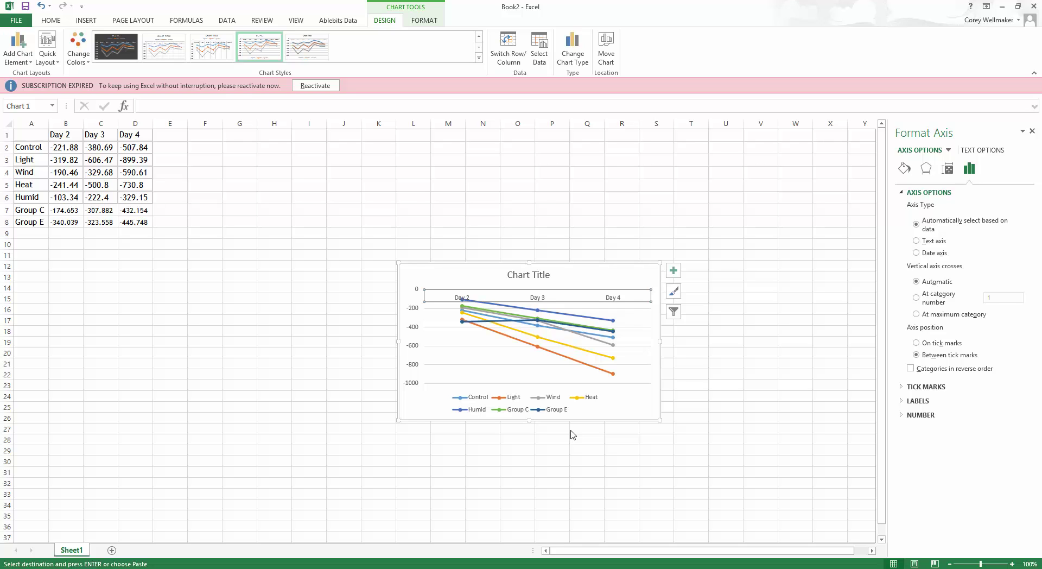
{"action": "right_click", "coordinate": [616, 298]}
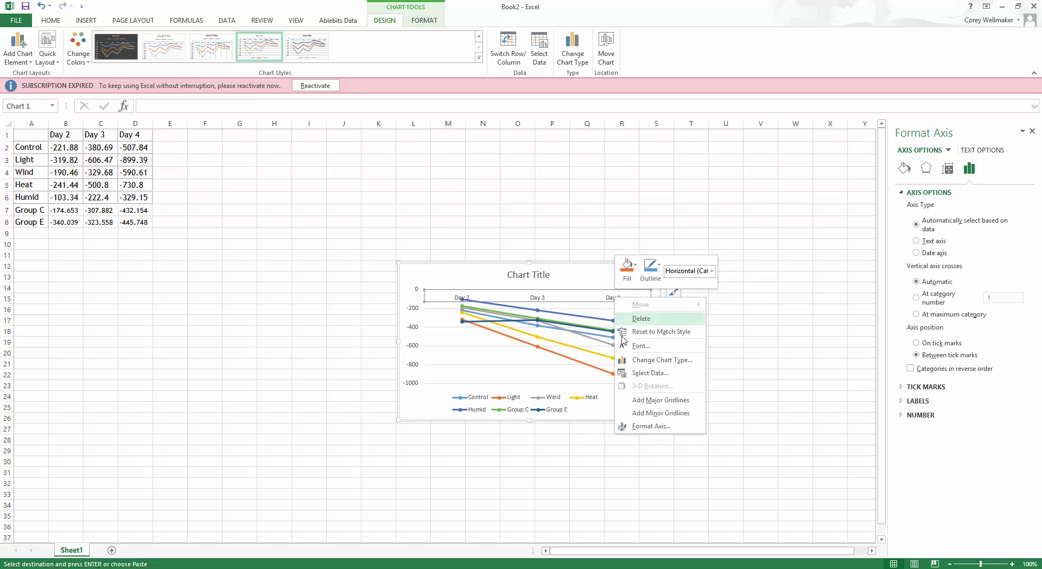
{"action": "left_click", "coordinate": [636, 427]}
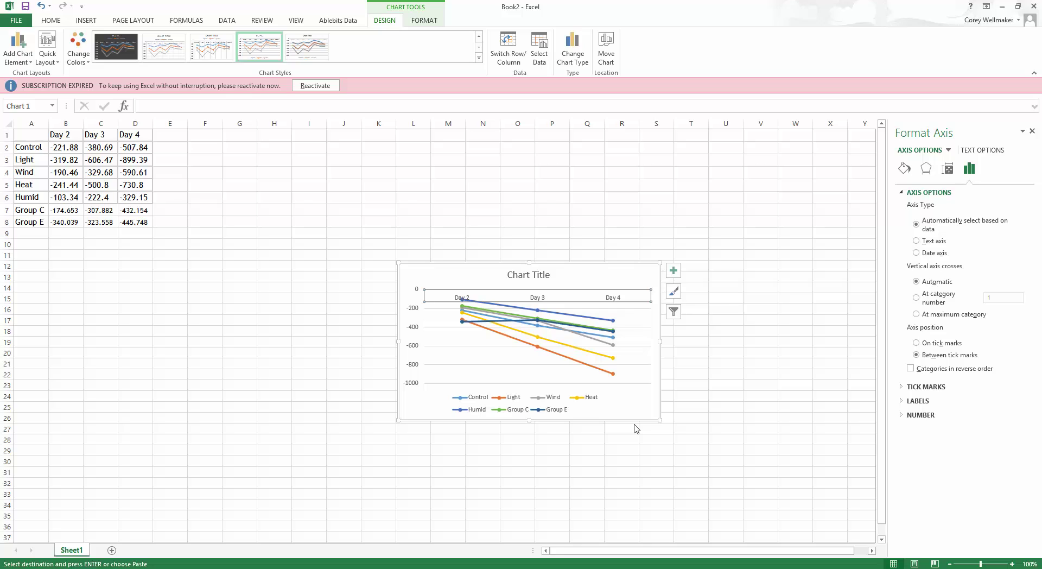
{"action": "left_click", "coordinate": [901, 404]}
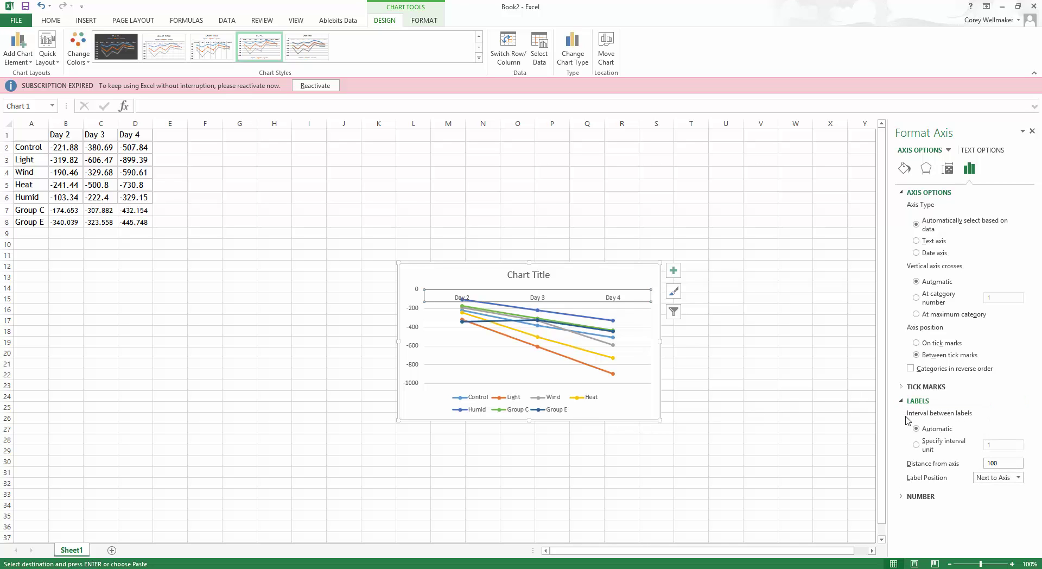
{"action": "left_click", "coordinate": [996, 482]}
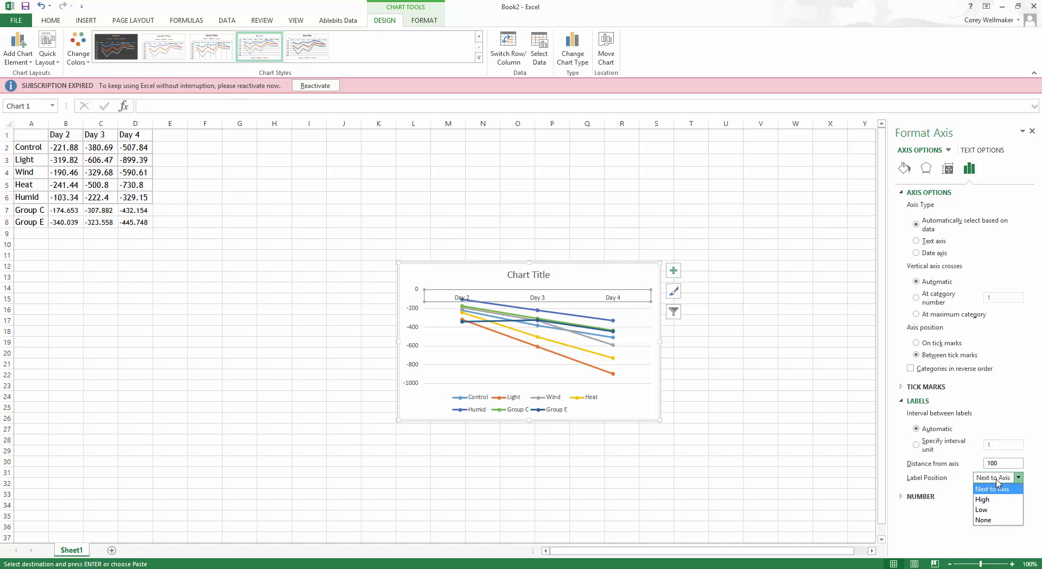
{"action": "left_click", "coordinate": [991, 510]}
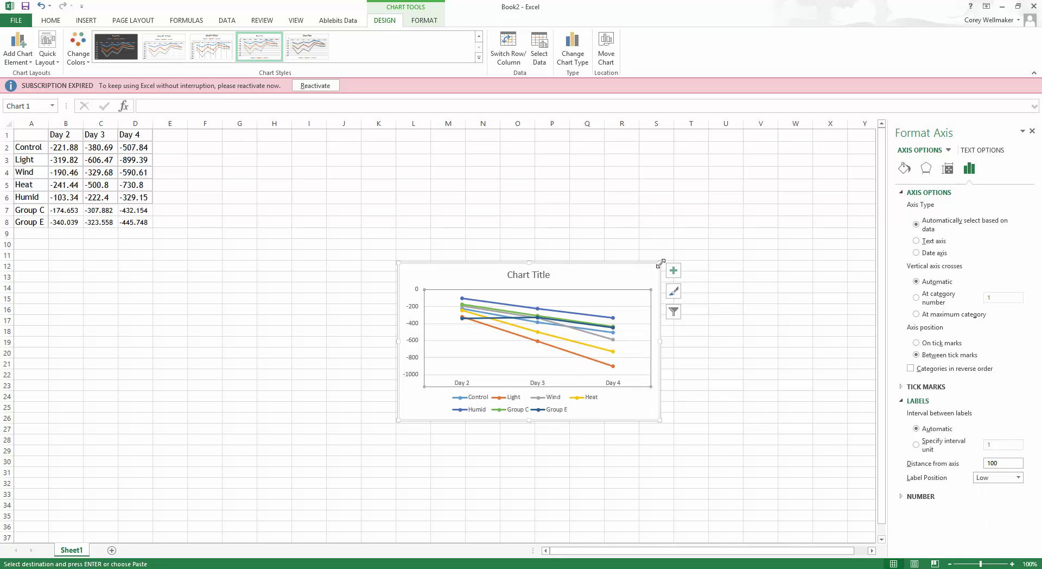
{"action": "left_click_drag", "start_coordinate": [660, 263], "coordinate": [825, 184]}
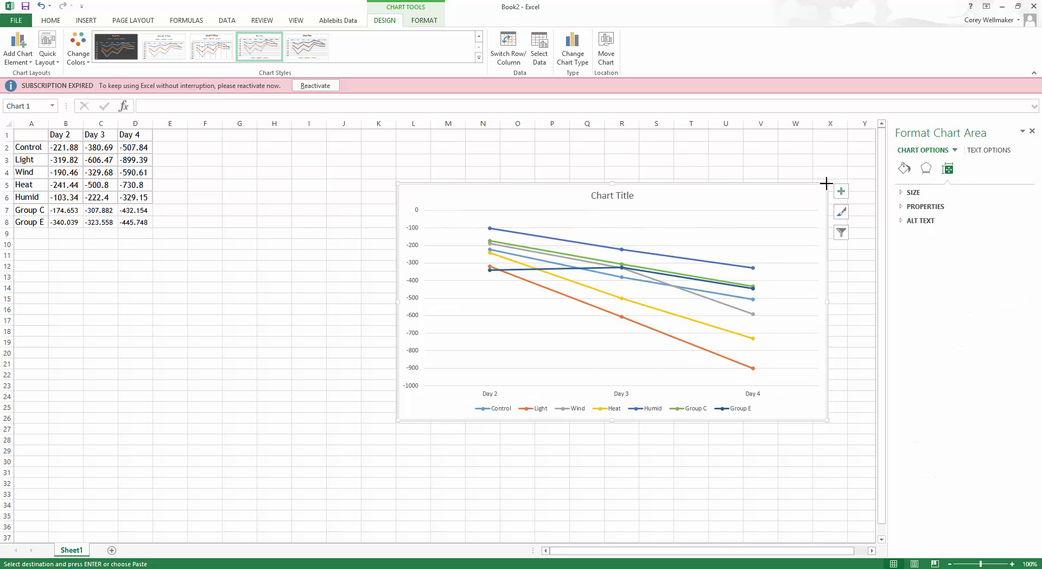
{"action": "left_click", "coordinate": [316, 277]}
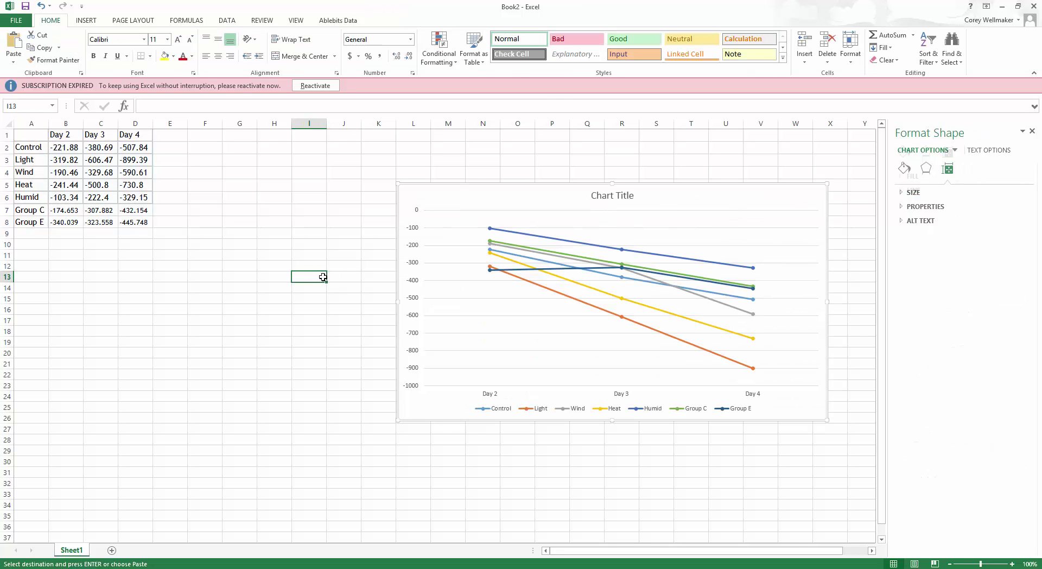
Add a primary vertical axis title to the chart of all treatments and groups.
{"action": "left_click", "coordinate": [480, 196]}
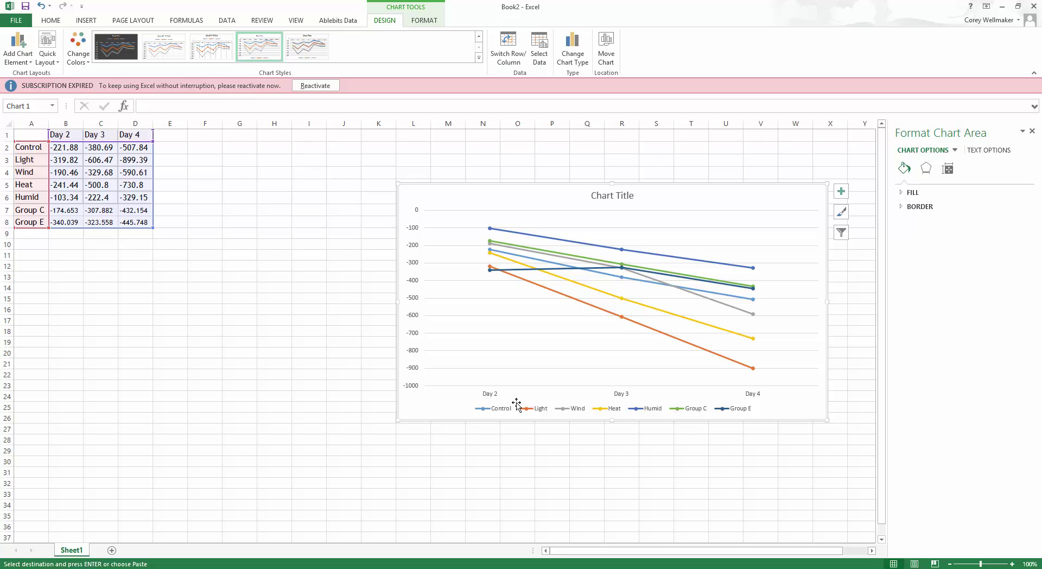
{"action": "left_click", "coordinate": [493, 394]}
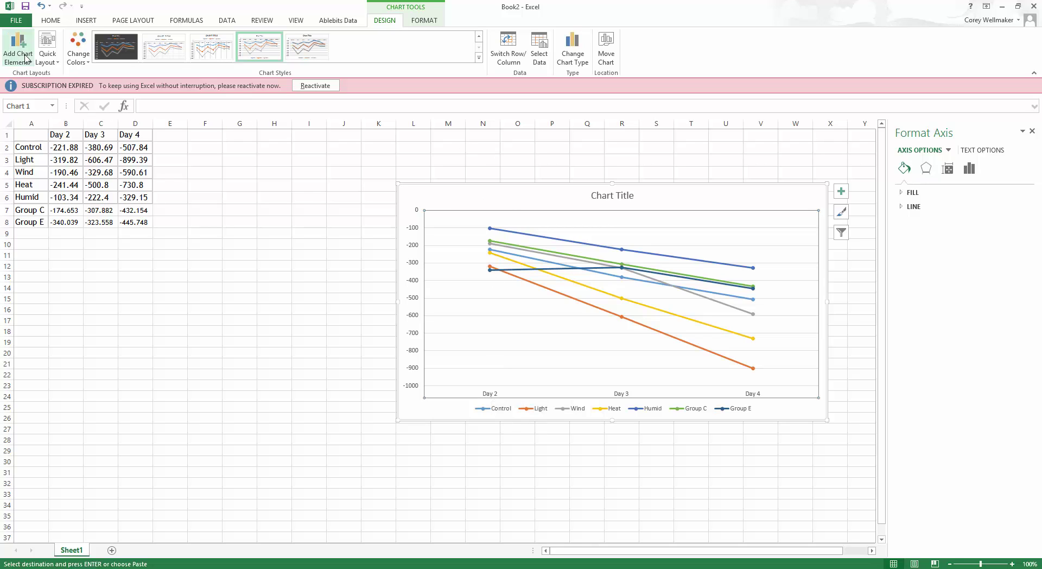
{"action": "left_click", "coordinate": [502, 198]}
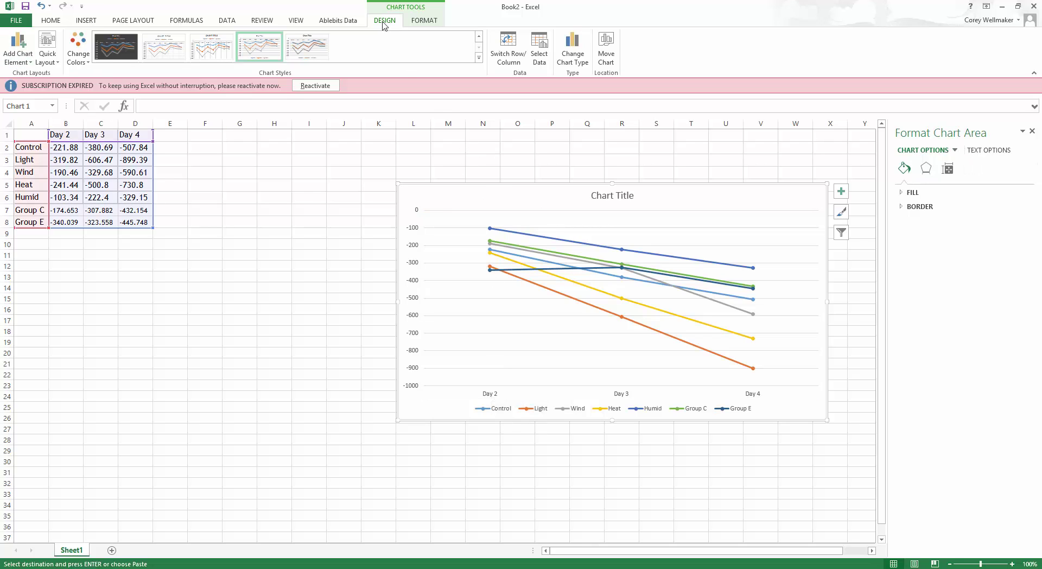
{"action": "left_click", "coordinate": [22, 60]}
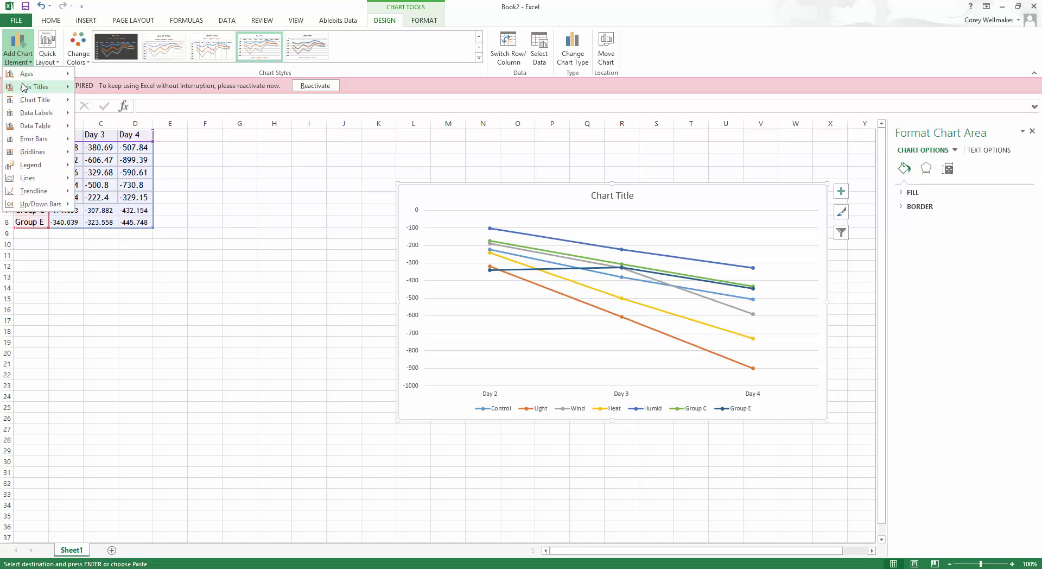
{"action": "mouse_move", "coordinate": [27, 87]}
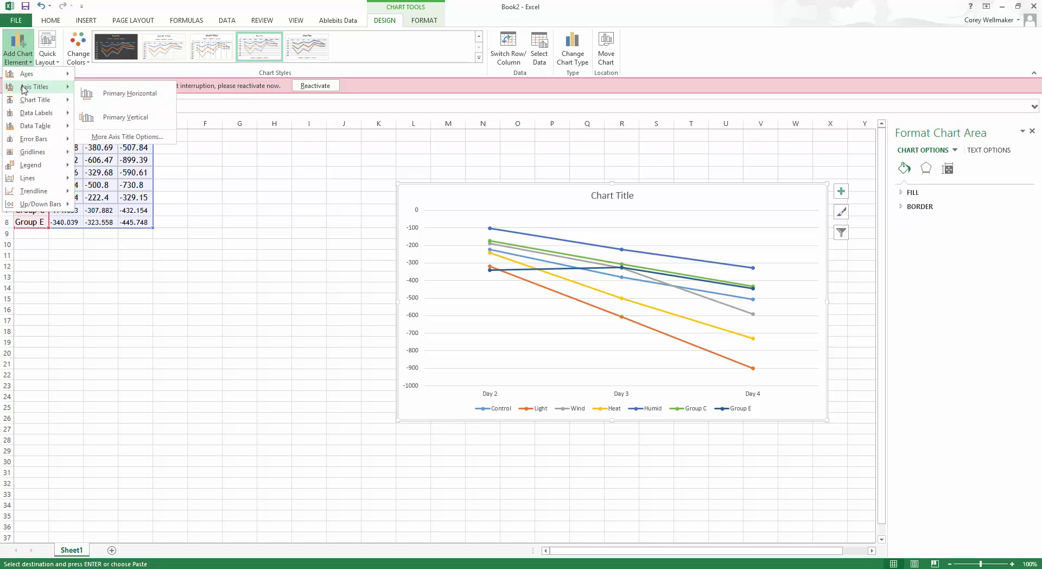
{"action": "left_click", "coordinate": [133, 117]}
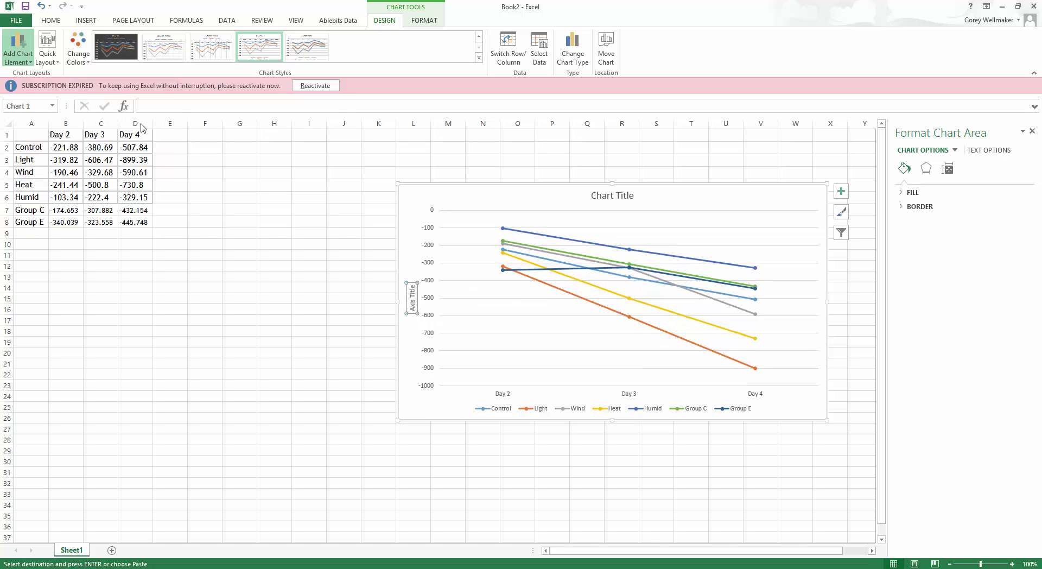
{"action": "triple_click", "coordinate": [412, 296]}
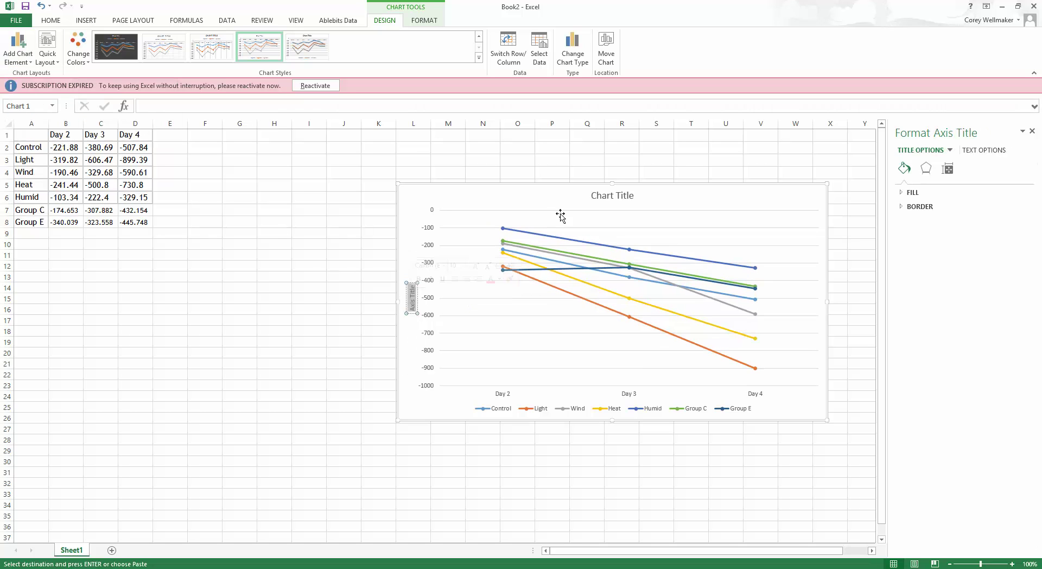
{"action": "left_click", "coordinate": [604, 196]}
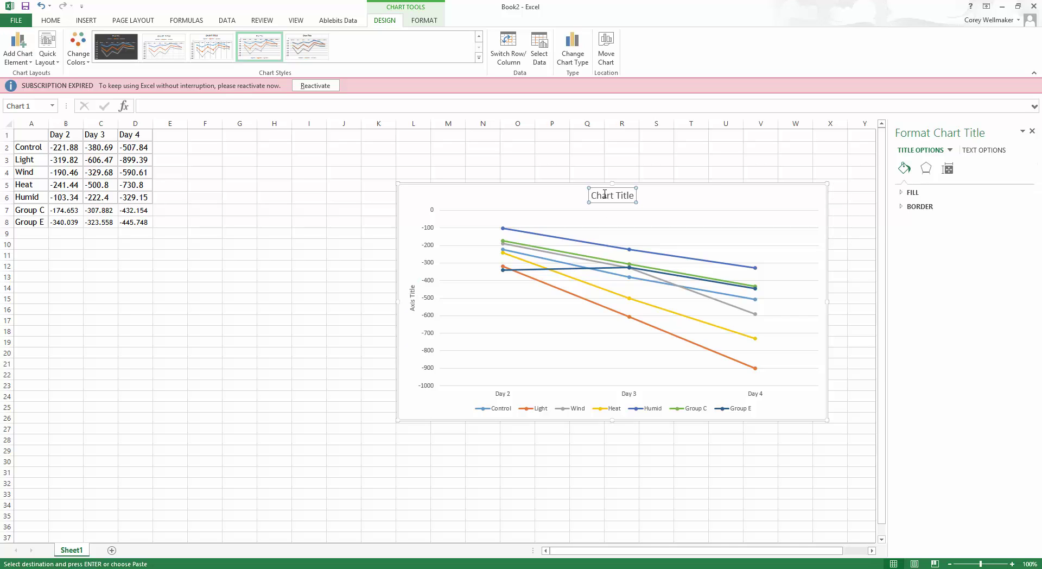
{"action": "double_click", "coordinate": [604, 194]}
{"action": "left_click", "coordinate": [604, 194]}
{"action": "left_click", "coordinate": [335, 210]}
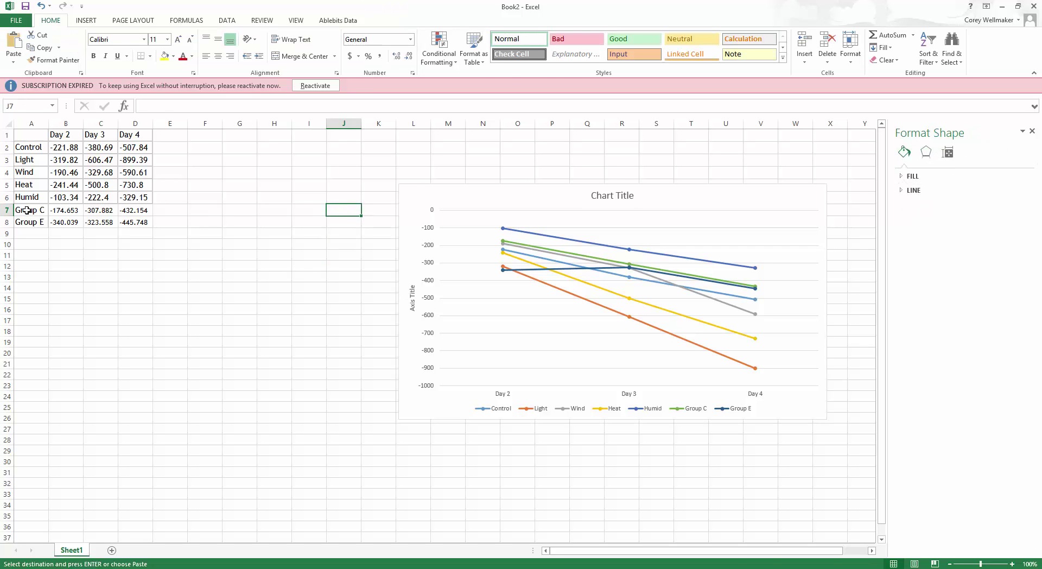
Insert a separate 2-D line chart with markers from the Group C row, A7:D7.
{"action": "left_click_drag", "start_coordinate": [27, 210], "coordinate": [152, 211]}
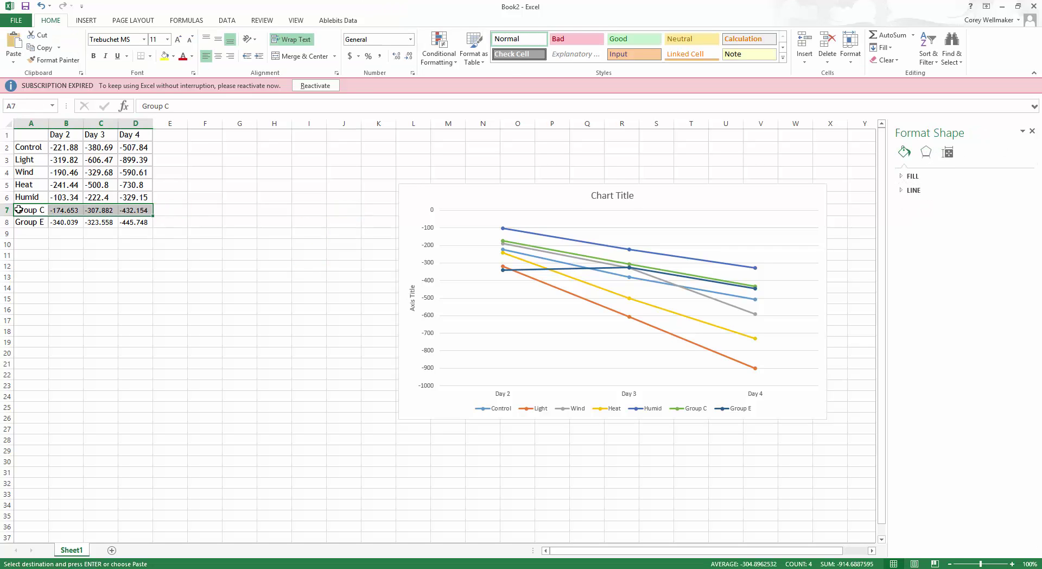
{"action": "left_click", "coordinate": [90, 21]}
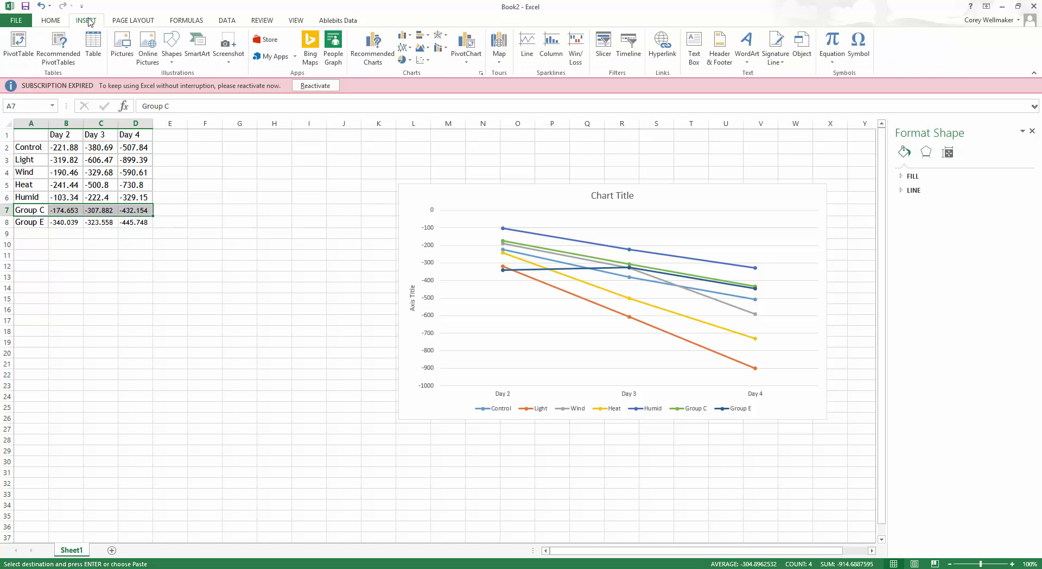
{"action": "left_click", "coordinate": [406, 49]}
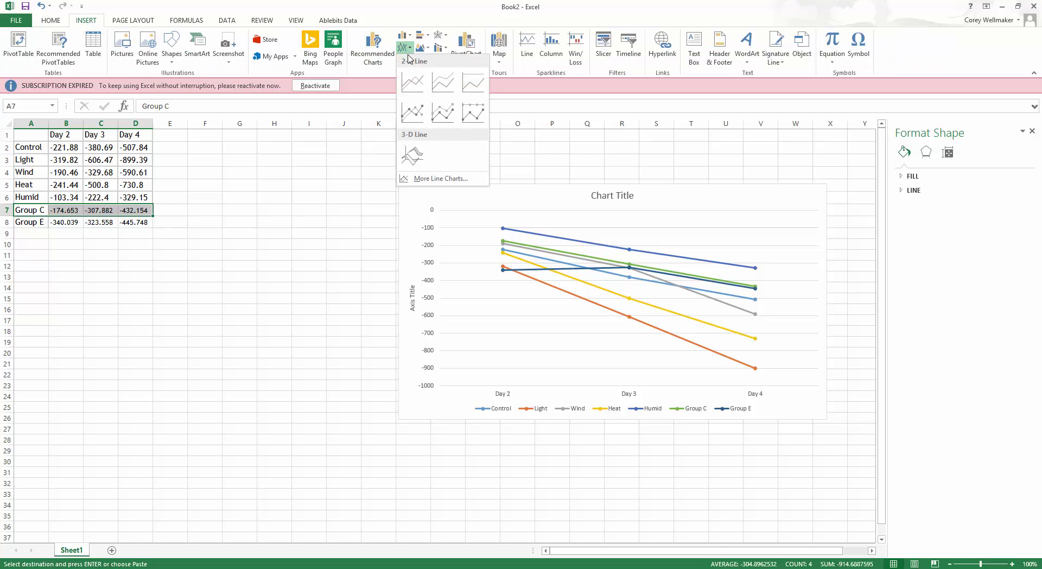
{"action": "left_click", "coordinate": [408, 113]}
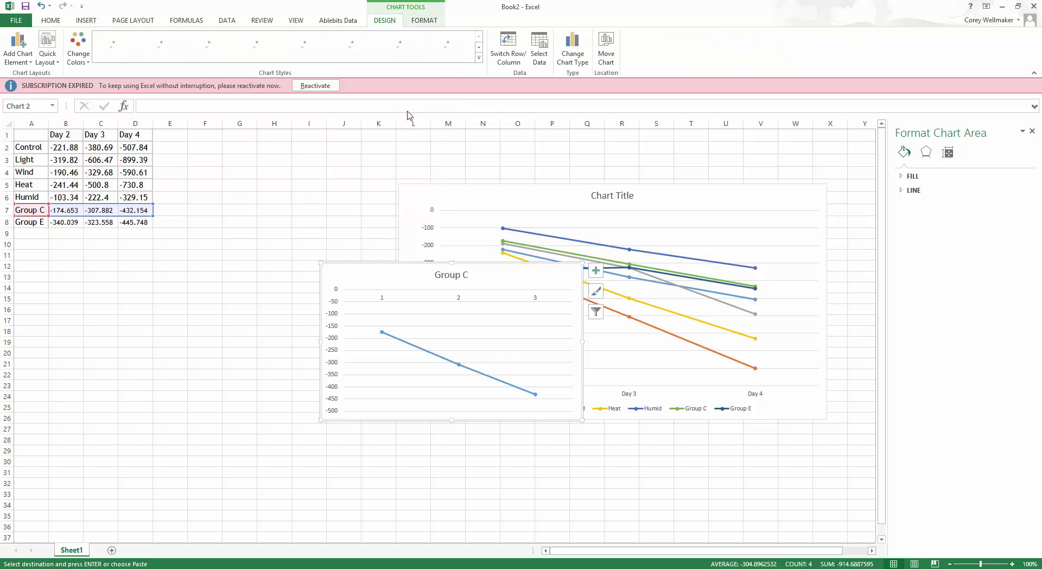
Set the label position of the Group C chart's horizontal axis to Low.
{"action": "right_click", "coordinate": [458, 299]}
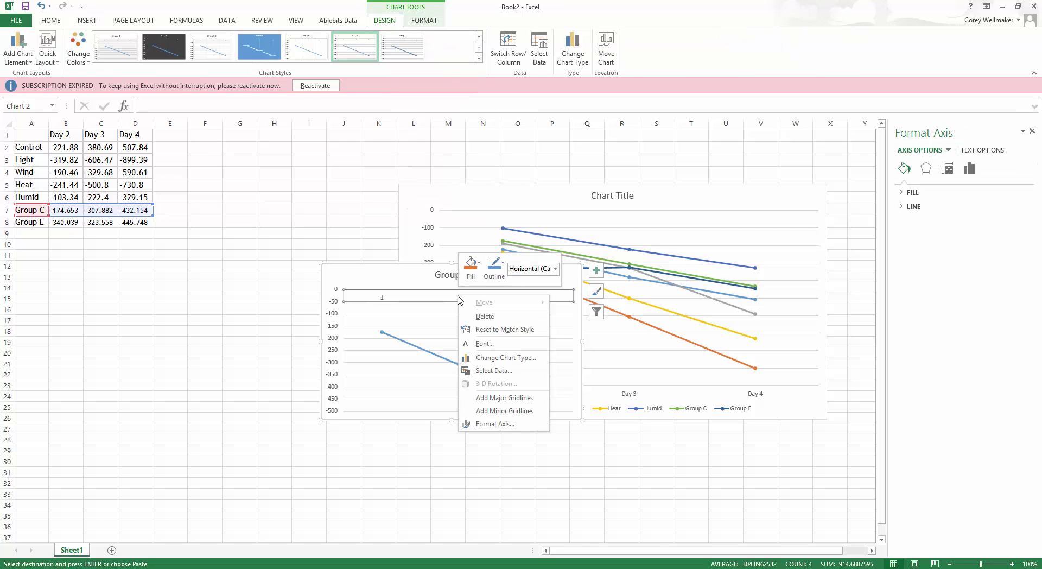
{"action": "left_click", "coordinate": [478, 425]}
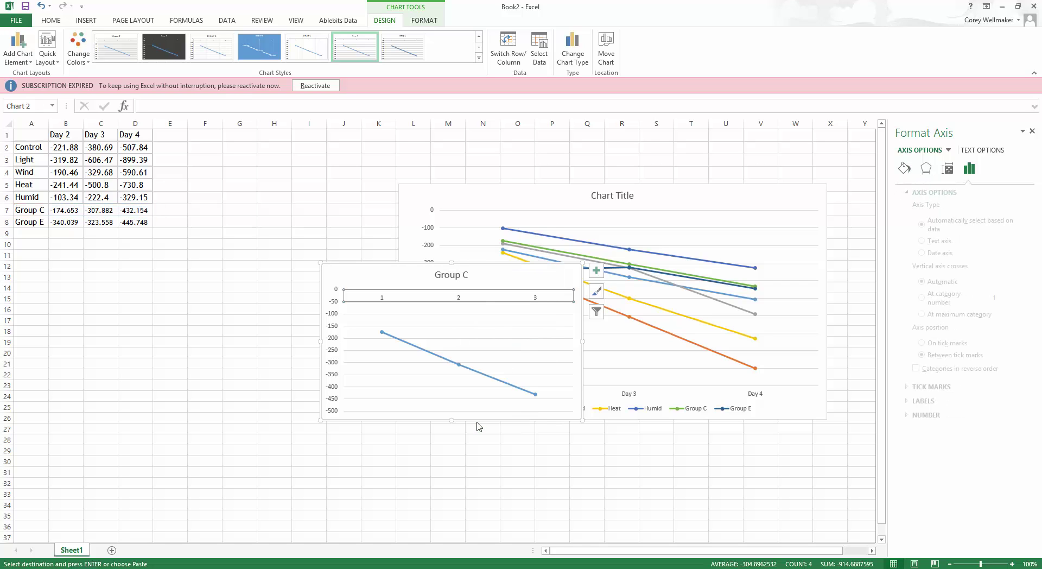
{"action": "left_click", "coordinate": [901, 401]}
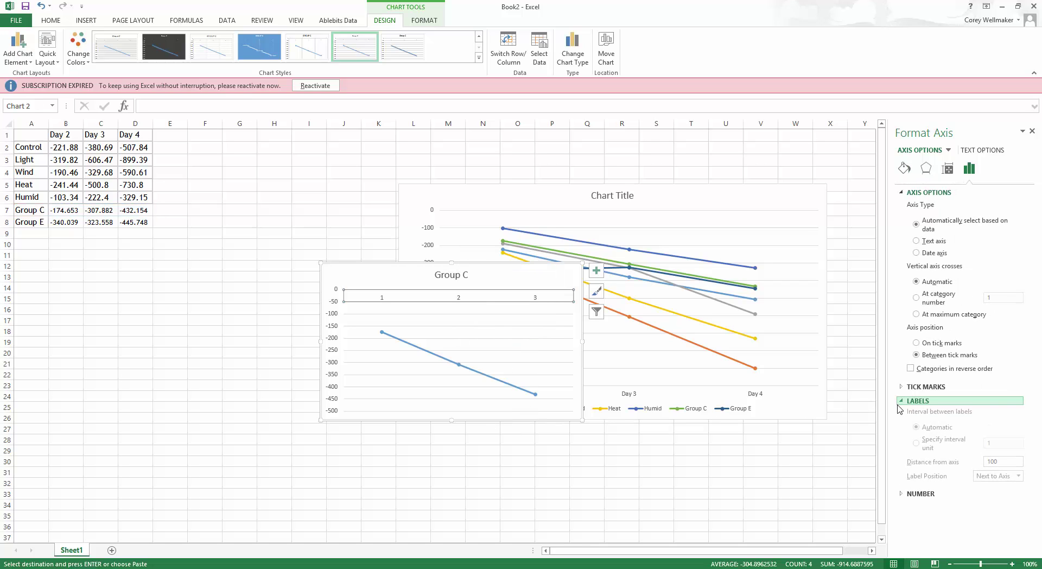
{"action": "left_click", "coordinate": [990, 478]}
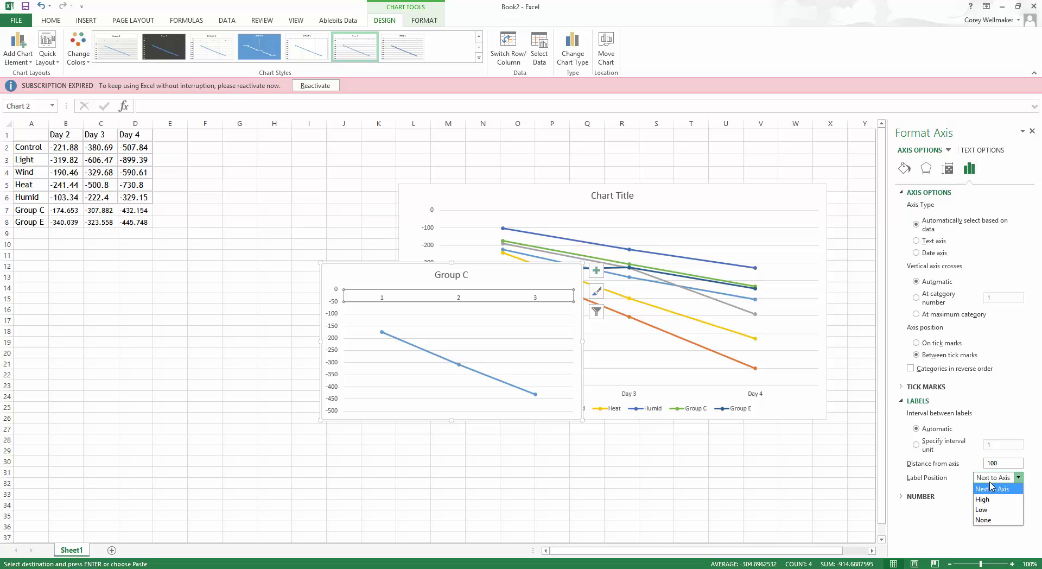
{"action": "left_click", "coordinate": [991, 510]}
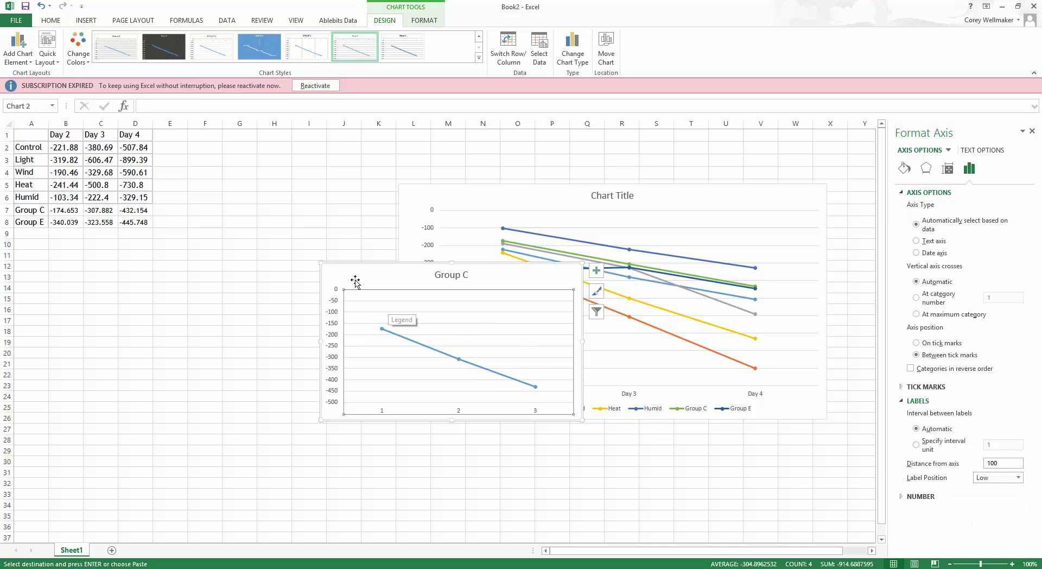
Add a primary vertical axis title to the Group C chart and enlarge the chart to about column U and row 33.
{"action": "left_click", "coordinate": [18, 48]}
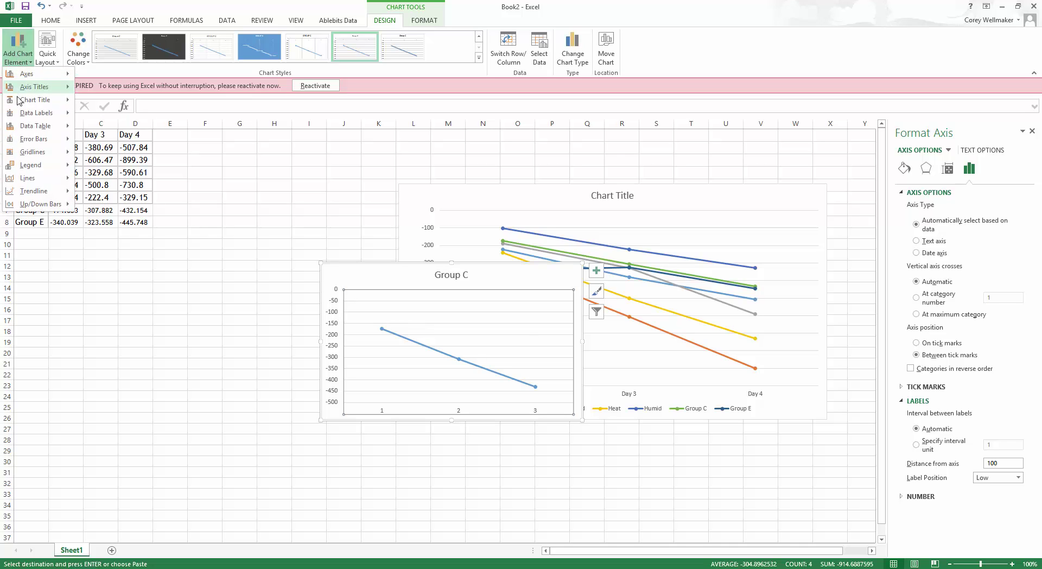
{"action": "mouse_move", "coordinate": [24, 125]}
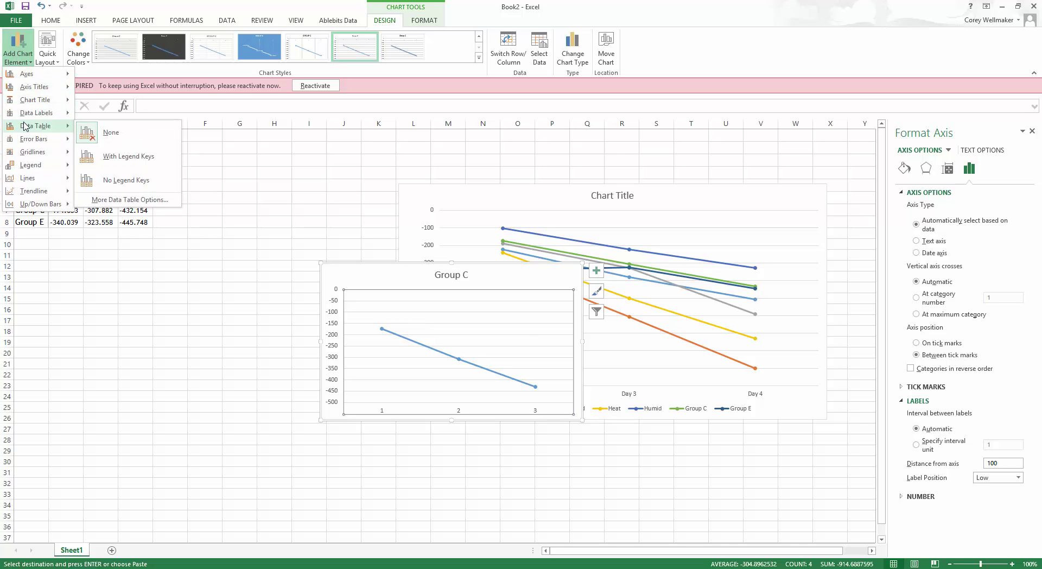
{"action": "mouse_move", "coordinate": [30, 88]}
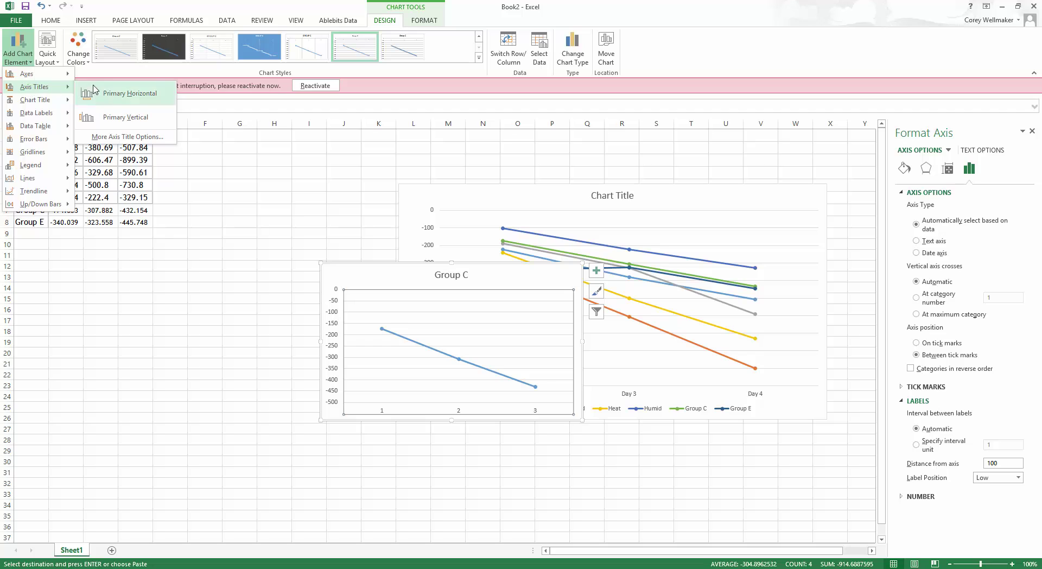
{"action": "left_click", "coordinate": [113, 116]}
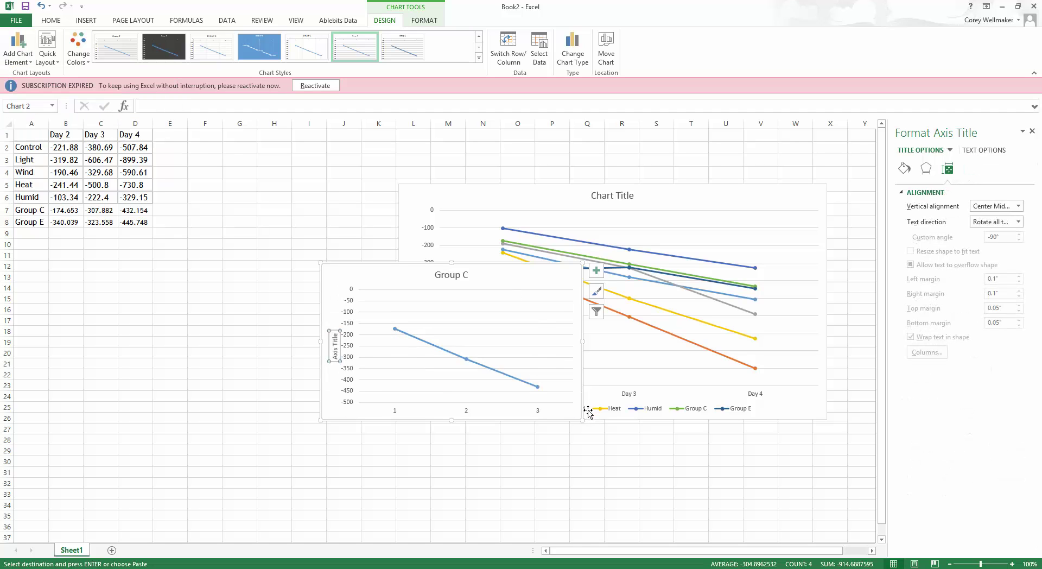
{"action": "left_click_drag", "start_coordinate": [583, 420], "coordinate": [723, 494]}
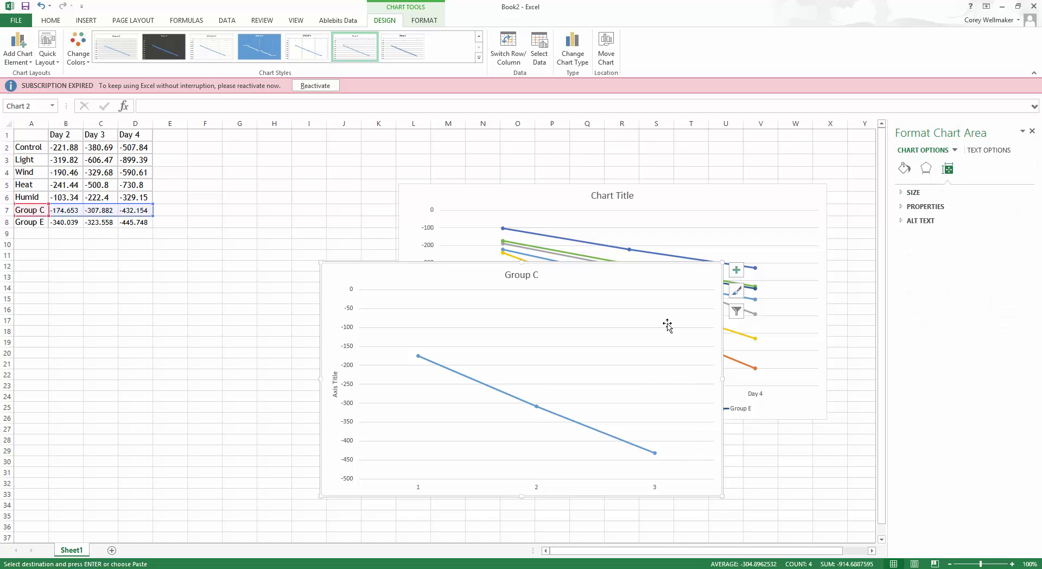
Add a Group E series to the Group C chart's data source, with its name from A8 and values from B8:D8.
{"action": "right_click", "coordinate": [336, 275]}
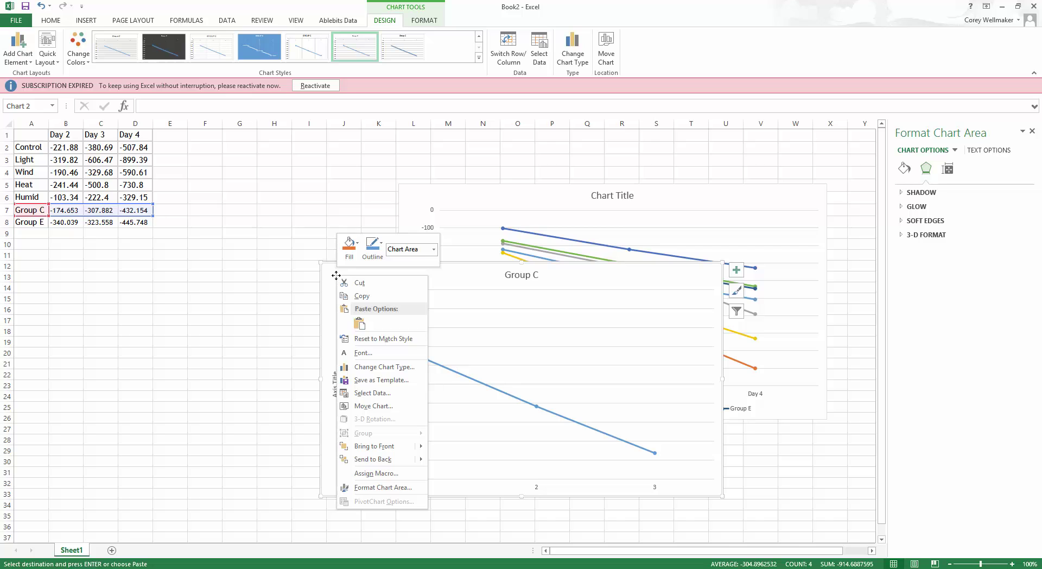
{"action": "left_click", "coordinate": [386, 395]}
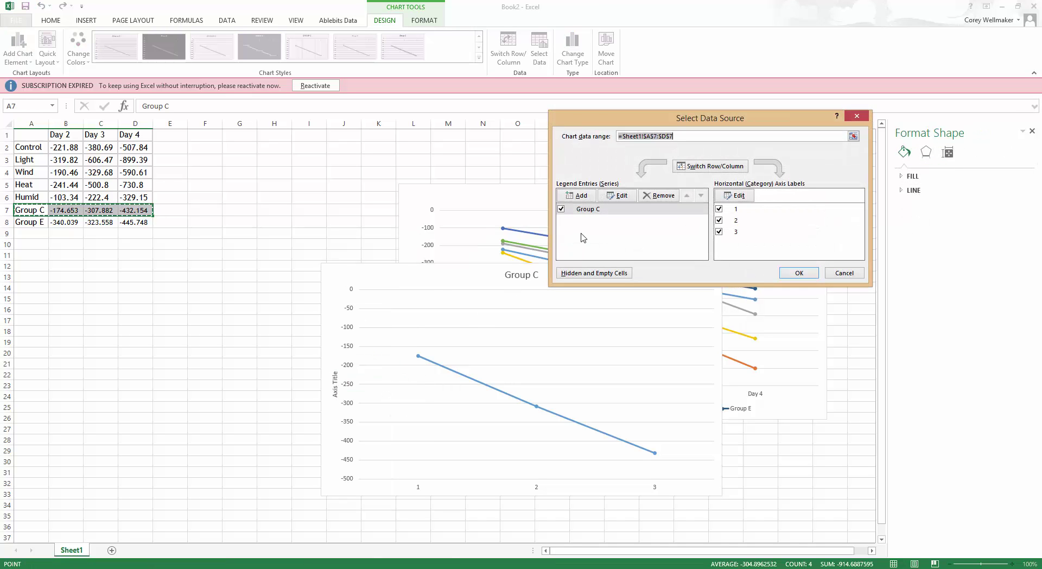
{"action": "left_click", "coordinate": [580, 195]}
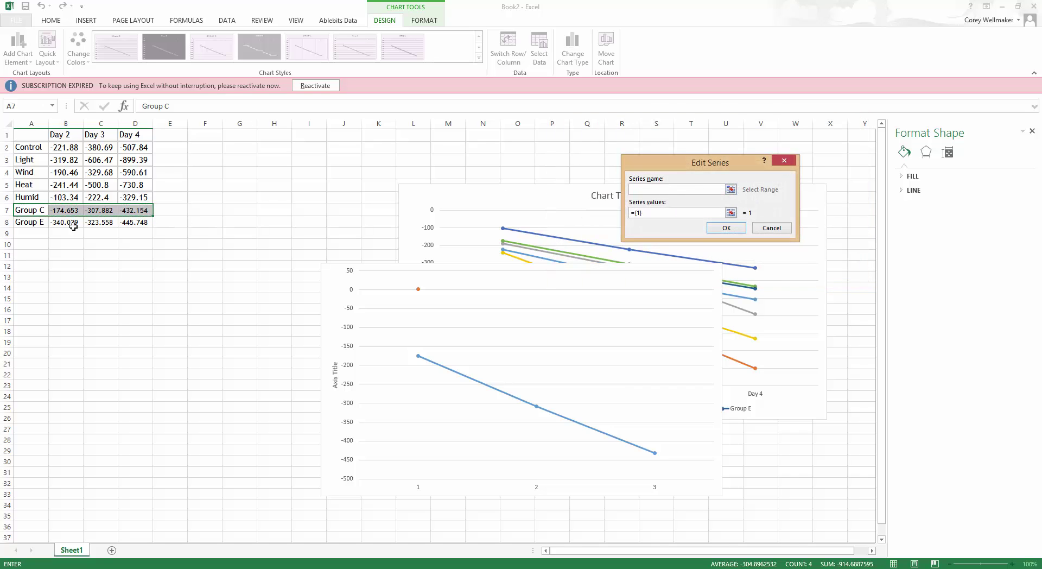
{"action": "left_click", "coordinate": [29, 223]}
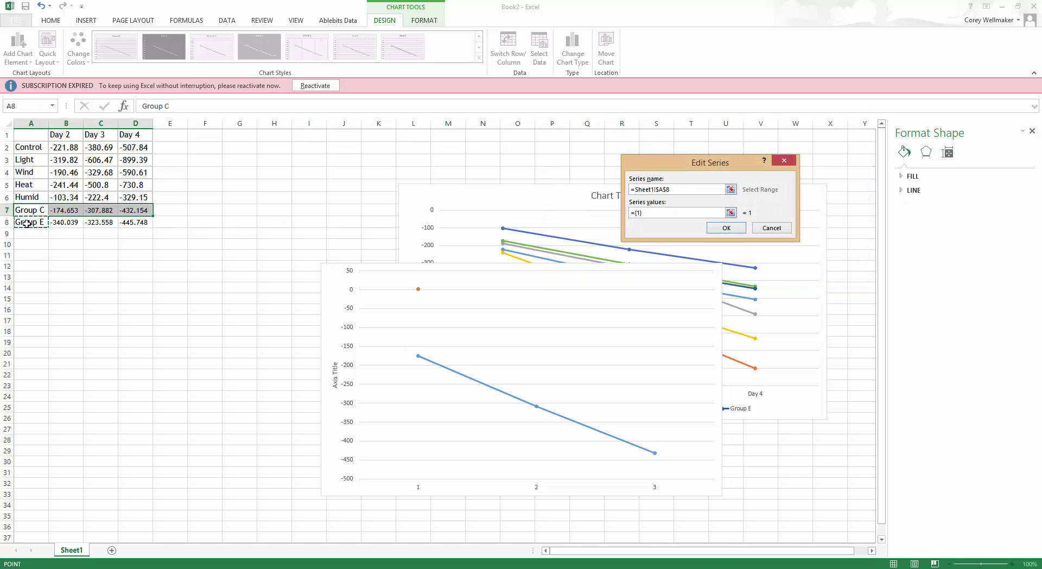
{"action": "left_click", "coordinate": [641, 218]}
{"action": "left_click_drag", "start_coordinate": [642, 218], "coordinate": [631, 218]}
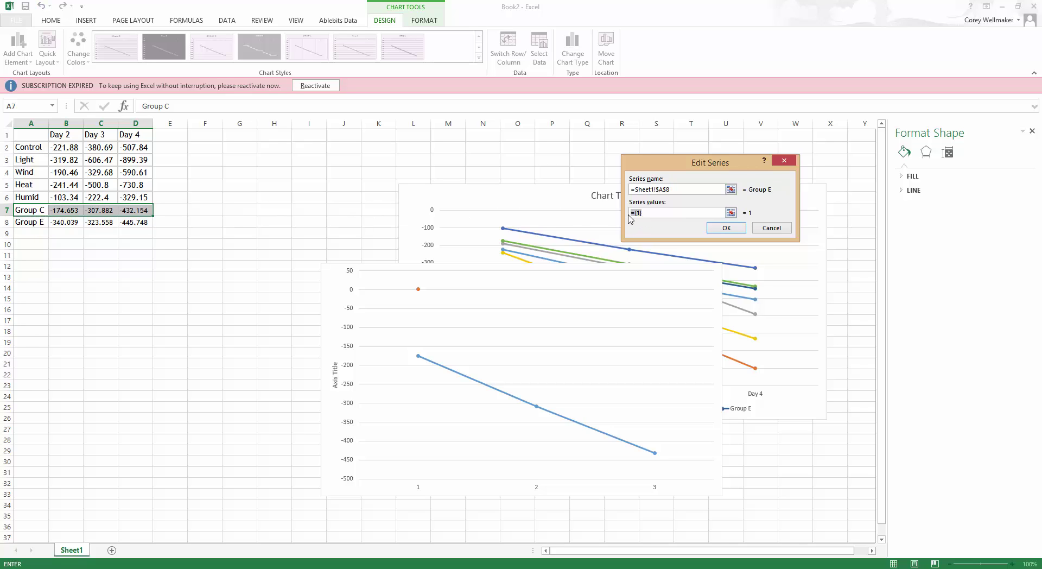
{"action": "left_click_drag", "start_coordinate": [69, 225], "coordinate": [142, 220]}
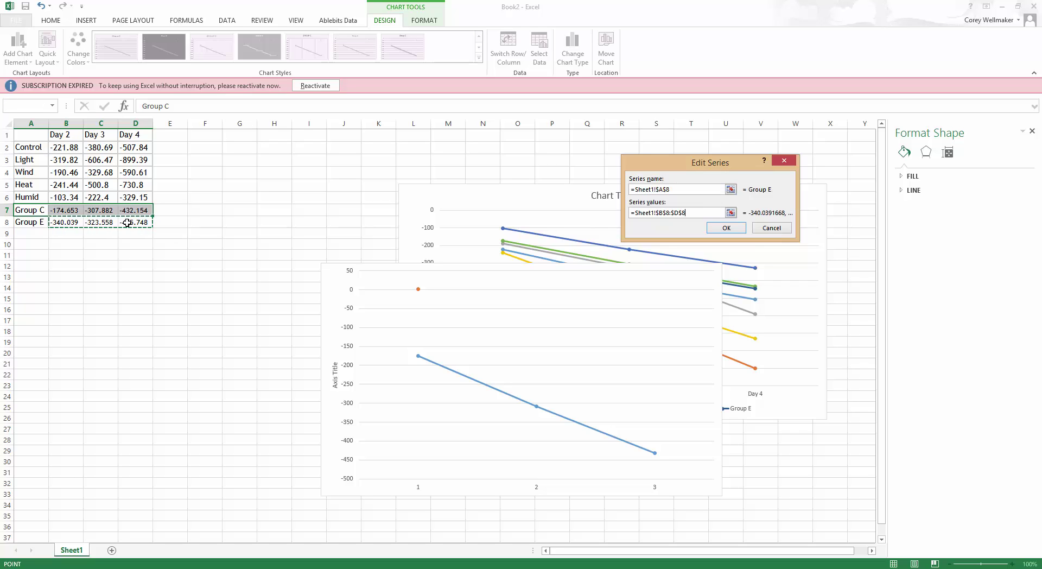
{"action": "left_click", "coordinate": [732, 228]}
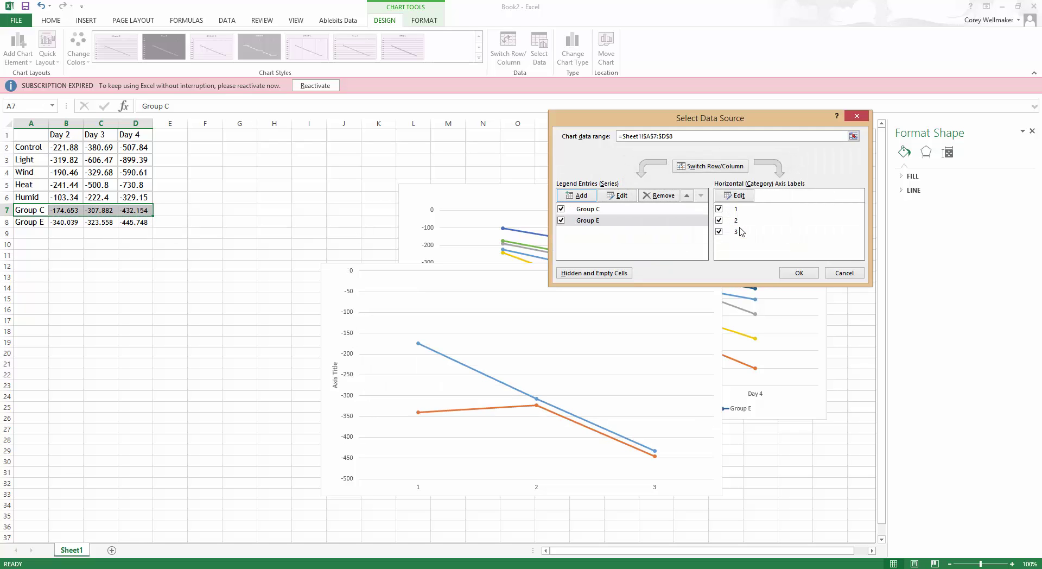
Add a Control series to the same chart, with its name from A2 and values from B2:D2.
{"action": "left_click", "coordinate": [577, 196]}
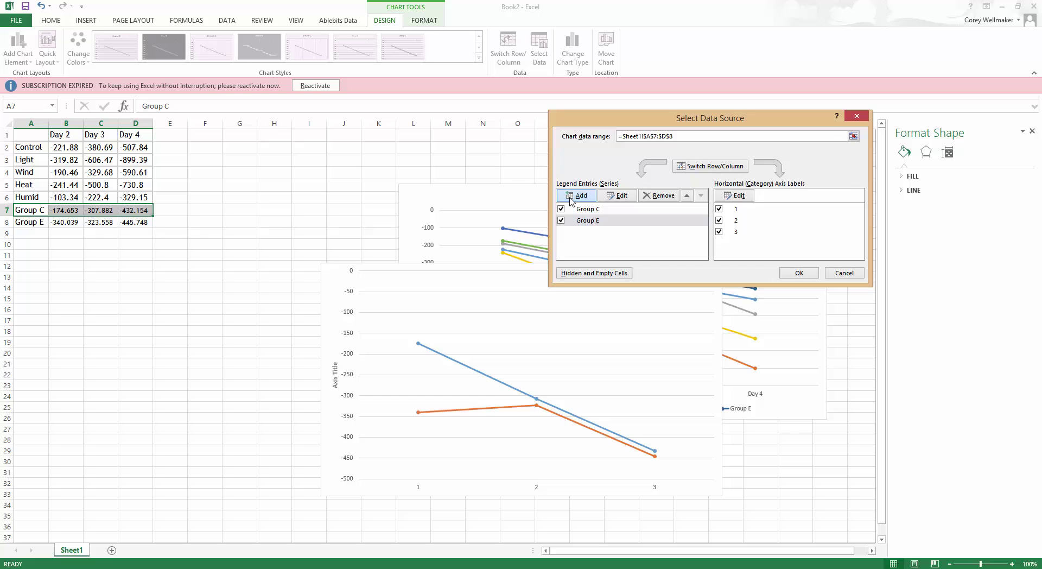
{"action": "left_click", "coordinate": [37, 150]}
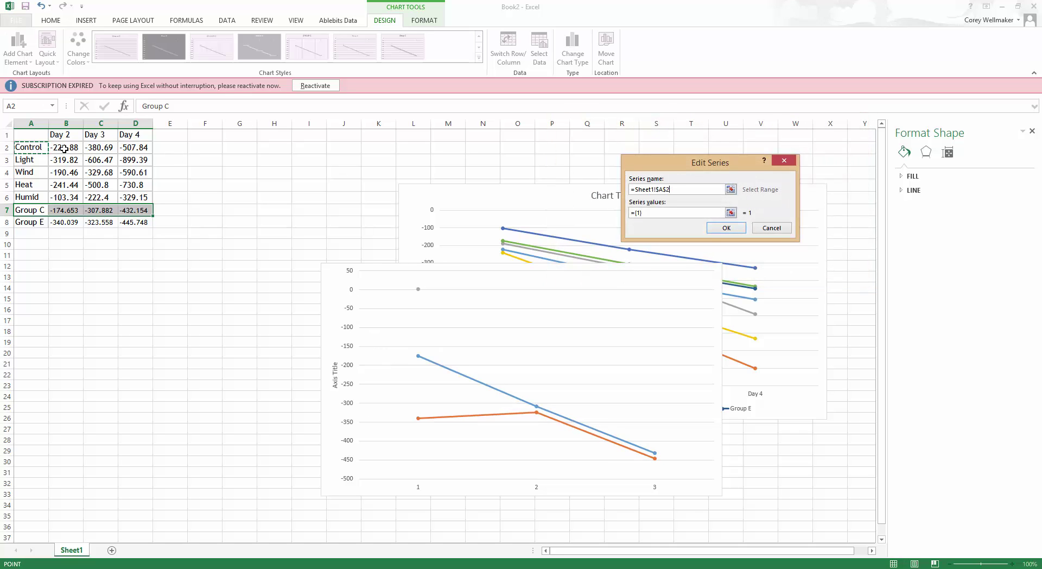
{"action": "key", "text": "Tab"}
{"action": "left_click_drag", "start_coordinate": [64, 150], "coordinate": [137, 147]}
{"action": "left_click", "coordinate": [727, 228]}
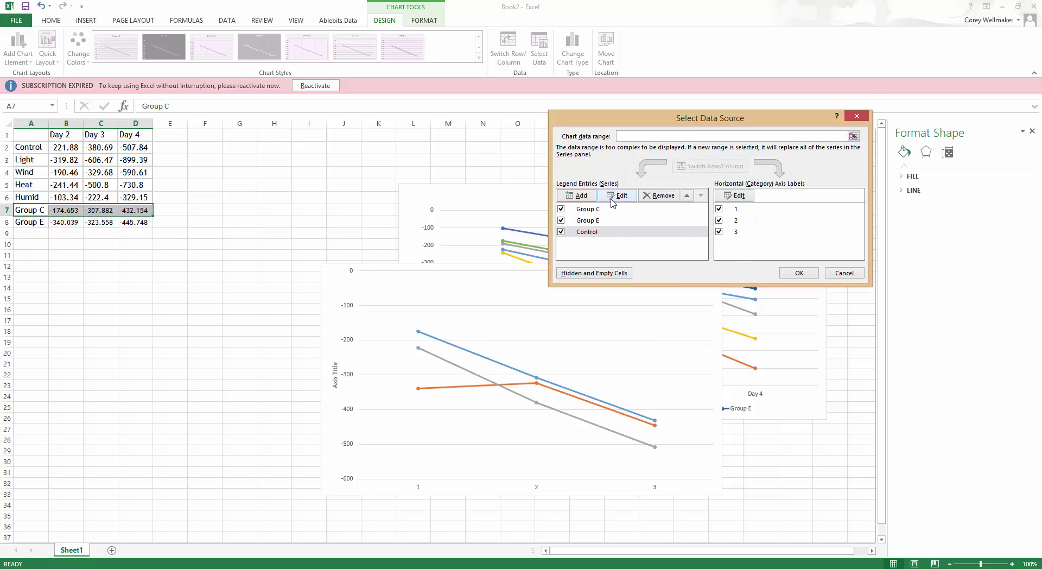
Add a Light series to the same chart, with its name from A3 and values from B3:D3.
{"action": "left_click", "coordinate": [577, 195]}
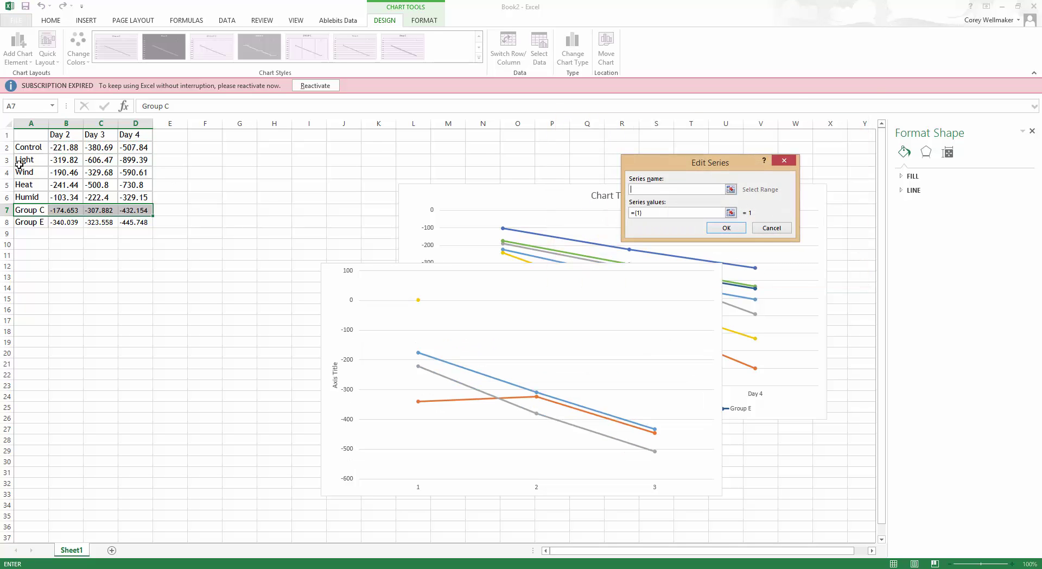
{"action": "left_click", "coordinate": [20, 161]}
{"action": "key", "text": "Tab"}
{"action": "left_click_drag", "start_coordinate": [62, 160], "coordinate": [134, 161]}
{"action": "left_click", "coordinate": [726, 228]}
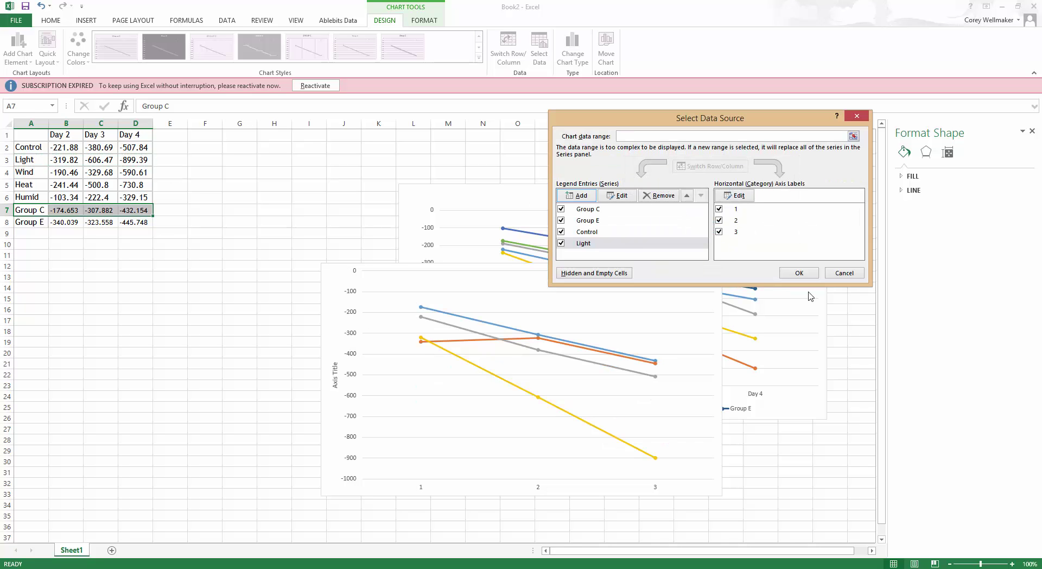
Accept the added series and move the Group C chart up to about row 1, spanning roughly columns L to W.
{"action": "left_click", "coordinate": [799, 273]}
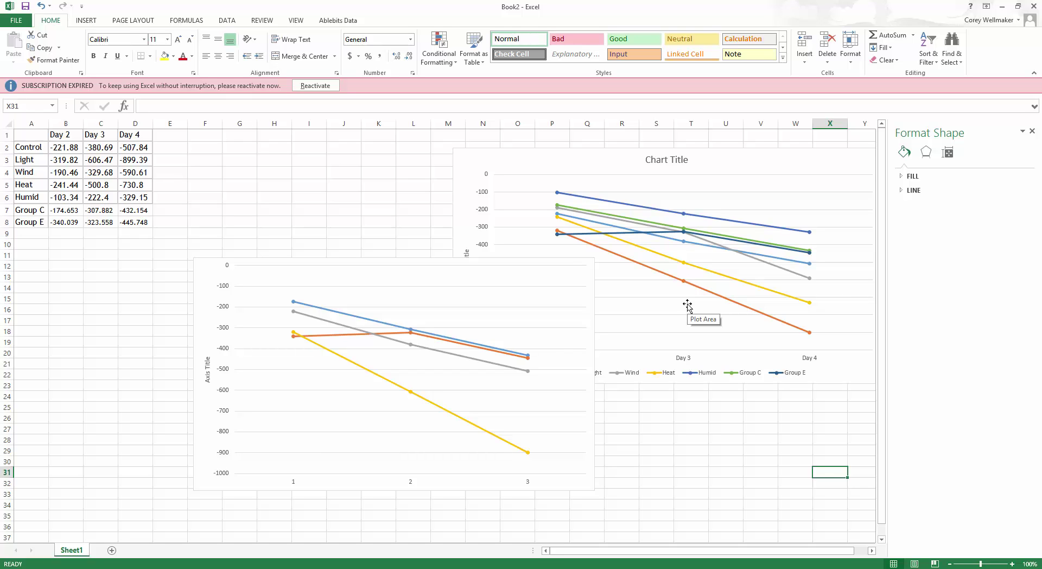
{"action": "left_click", "coordinate": [567, 282]}
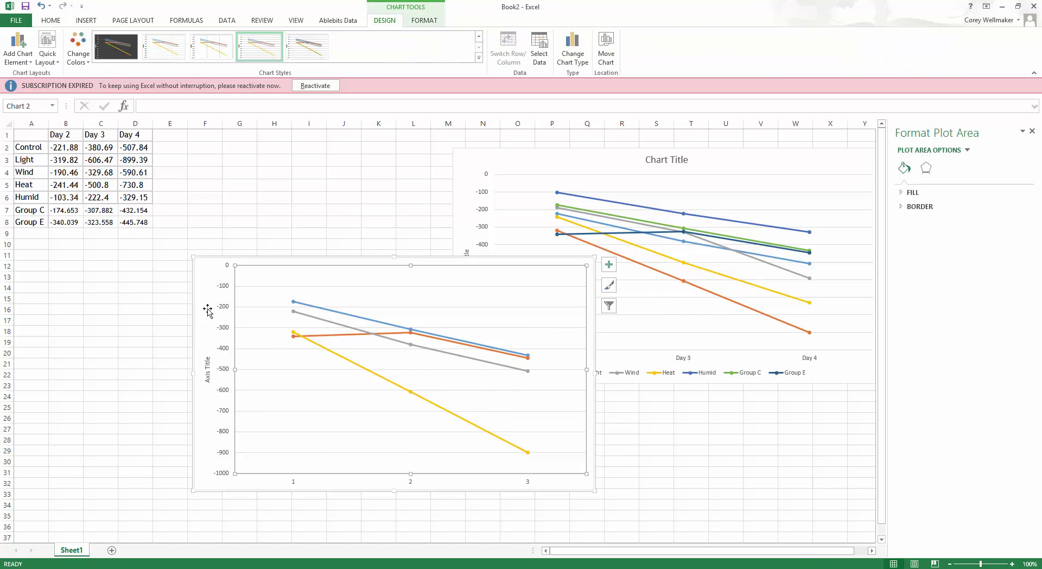
{"action": "left_click_drag", "start_coordinate": [200, 286], "coordinate": [421, 167]}
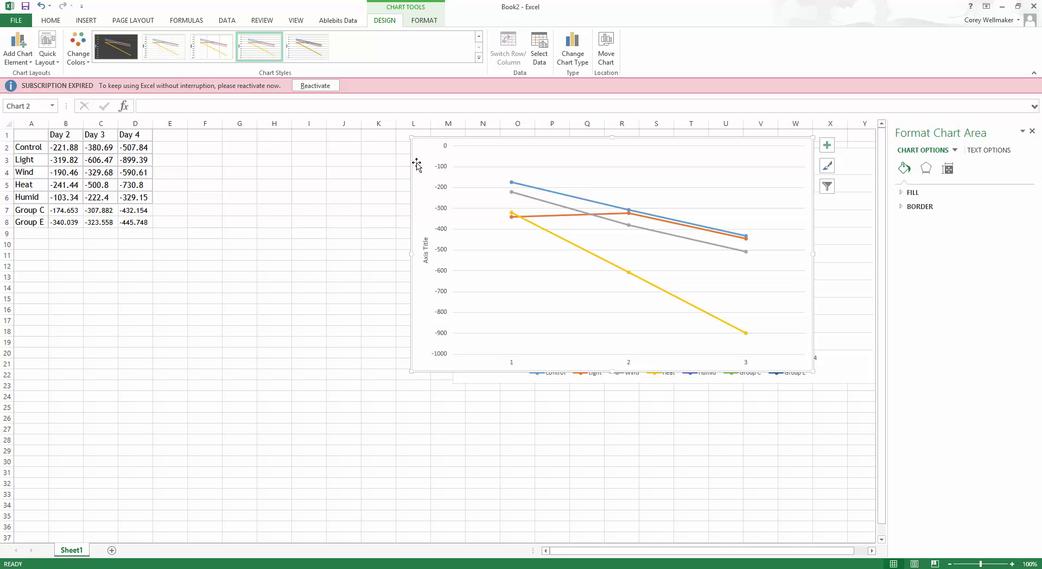
Set the Group C chart's horizontal axis labels to the day headings in B1:D1.
{"action": "left_click", "coordinate": [513, 365]}
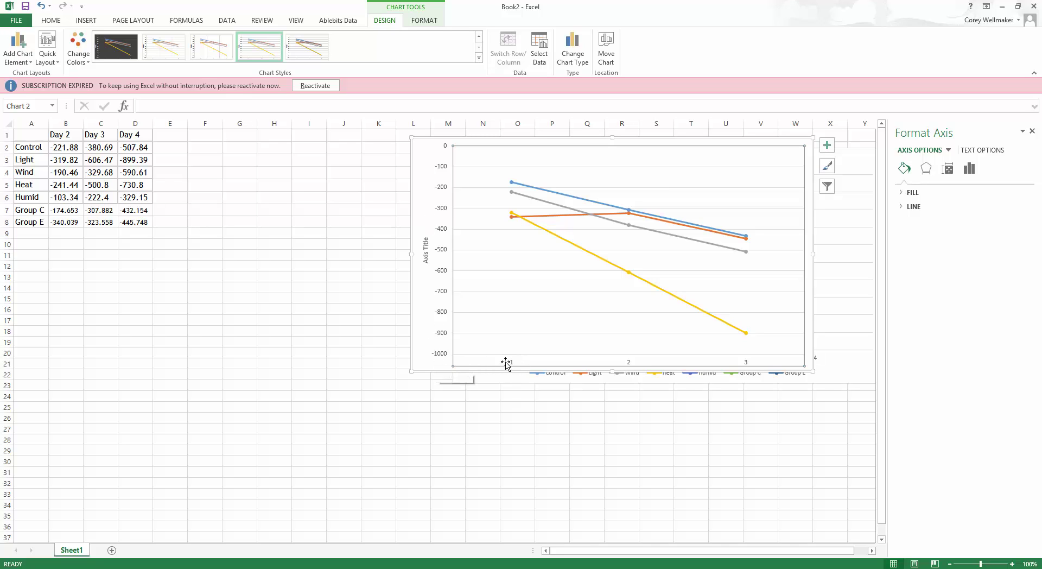
{"action": "left_click", "coordinate": [749, 362]}
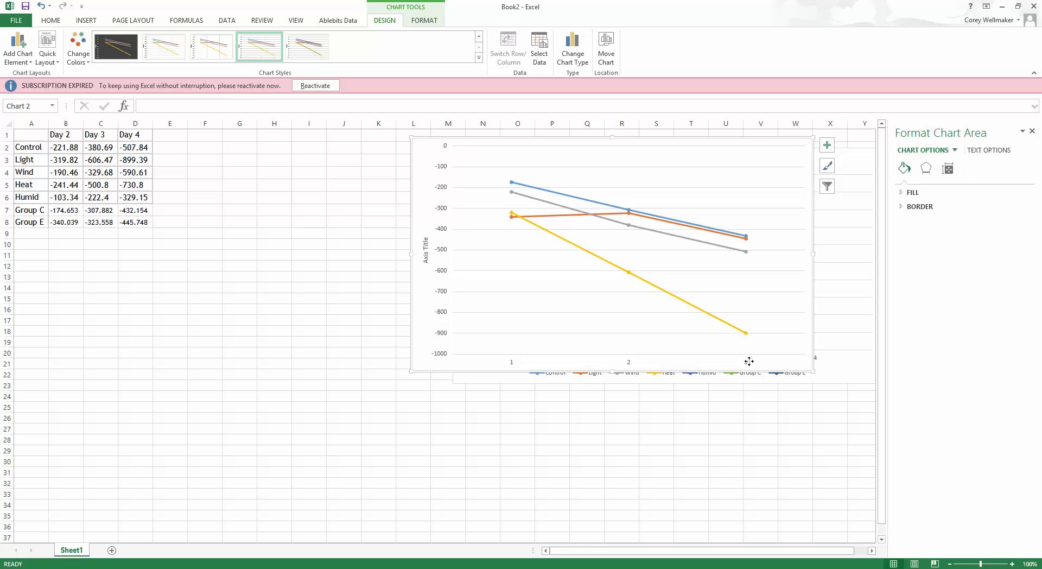
{"action": "right_click", "coordinate": [423, 176]}
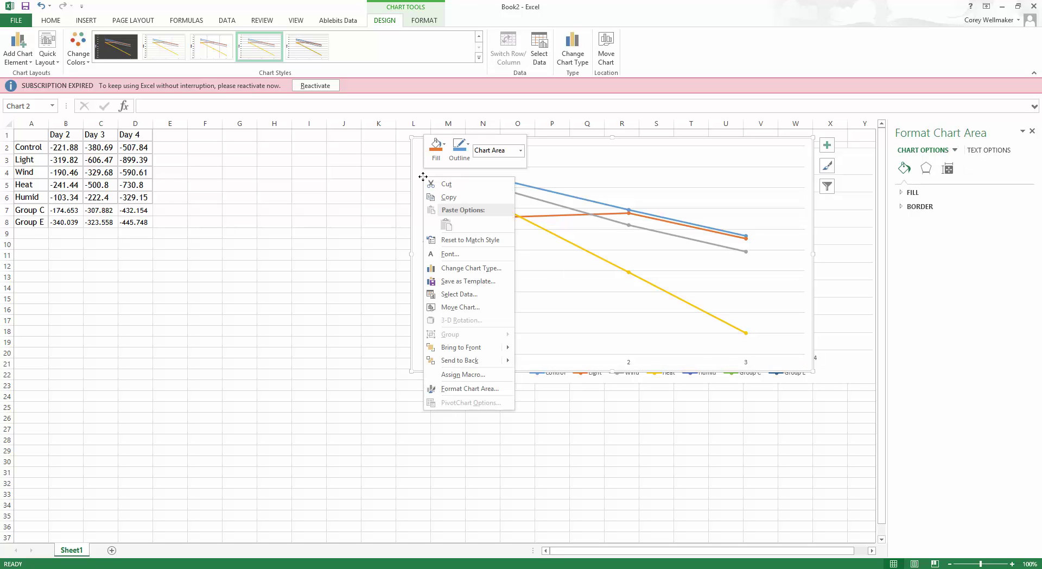
{"action": "left_click", "coordinate": [460, 294]}
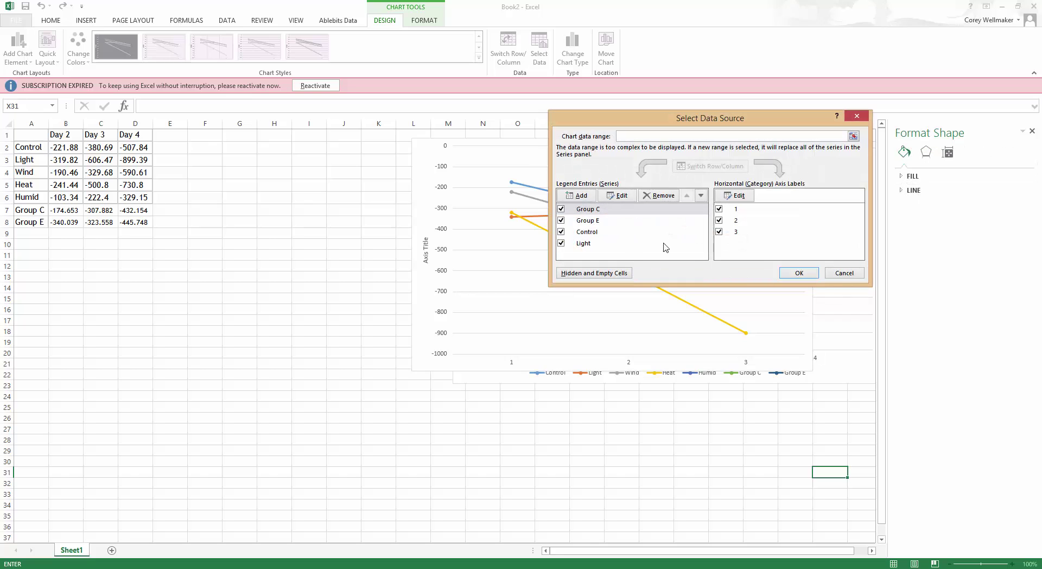
{"action": "left_click", "coordinate": [739, 196]}
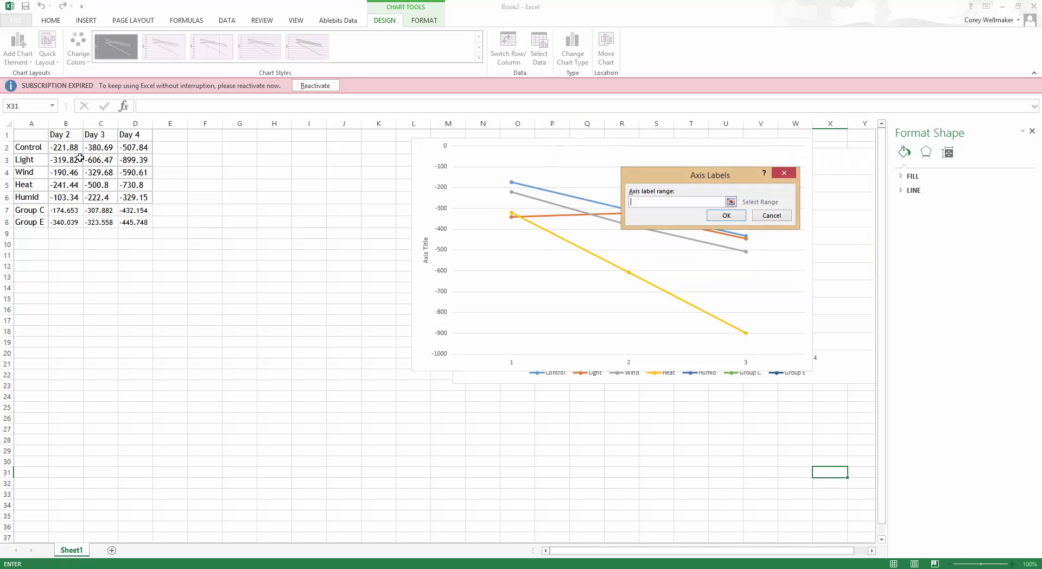
{"action": "left_click_drag", "start_coordinate": [54, 135], "coordinate": [135, 133]}
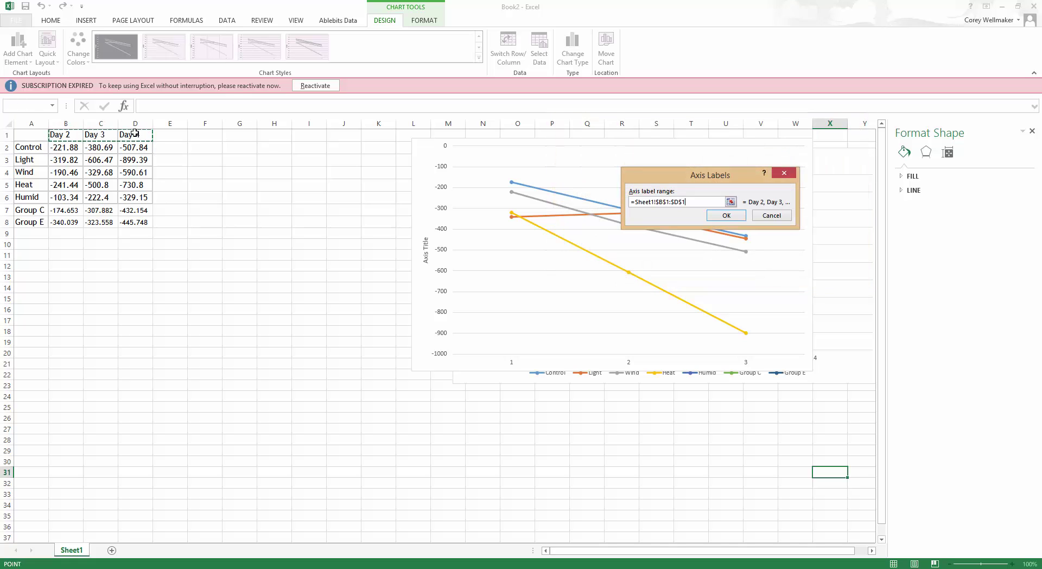
{"action": "left_click", "coordinate": [726, 216]}
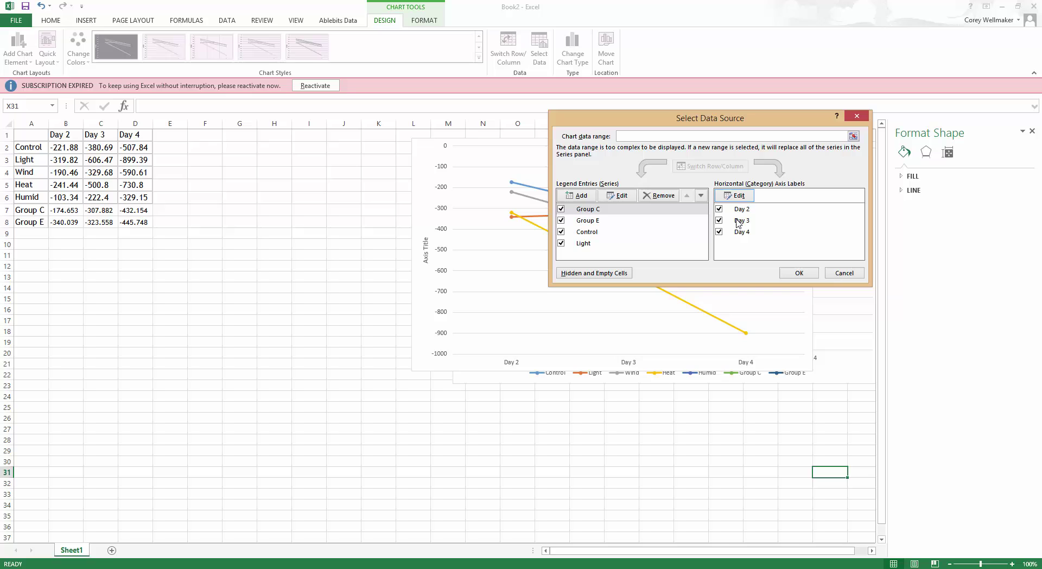
{"action": "left_click", "coordinate": [797, 273]}
Move the Group C chart to start at about column J, row 5, and add a chart title above the plot.
{"action": "left_click", "coordinate": [426, 167]}
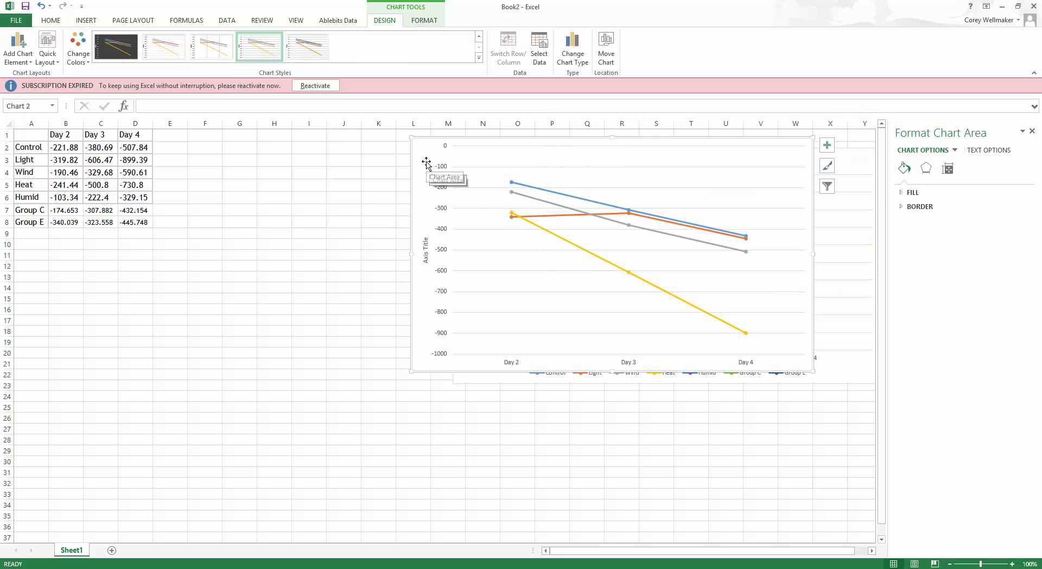
{"action": "left_click_drag", "start_coordinate": [418, 166], "coordinate": [336, 214]}
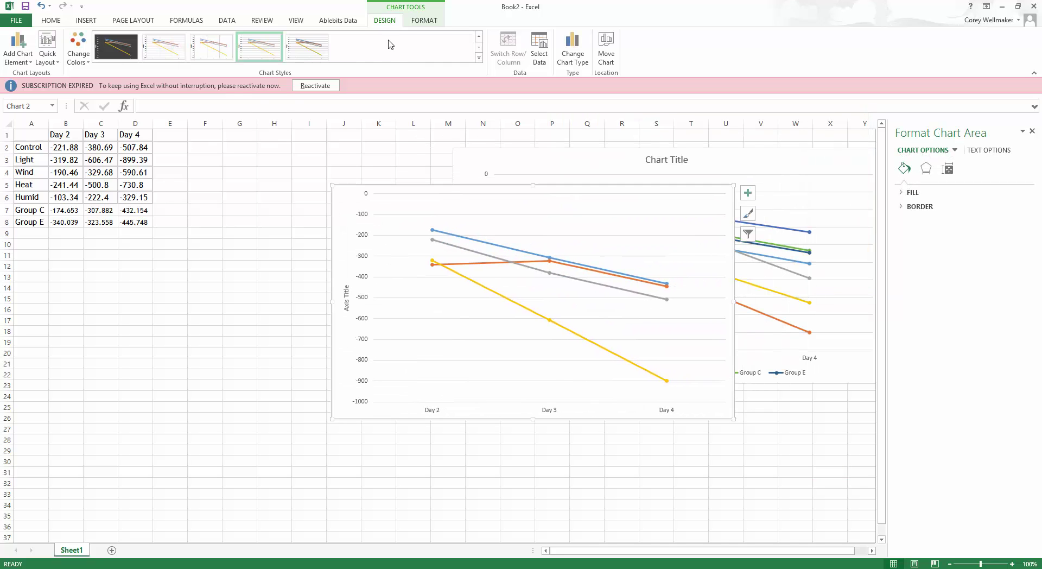
{"action": "left_click", "coordinate": [4, 62]}
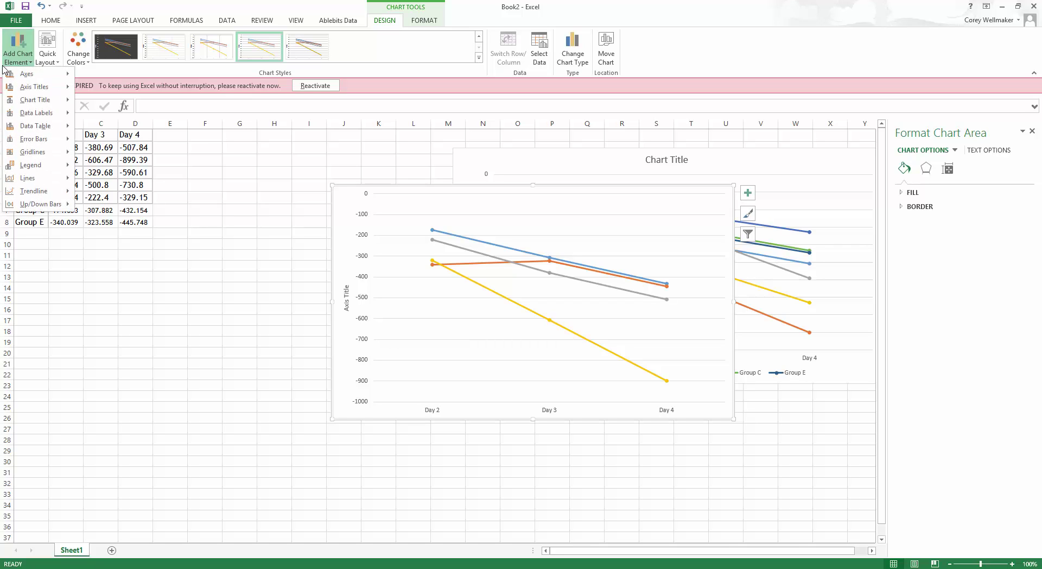
{"action": "mouse_move", "coordinate": [21, 102]}
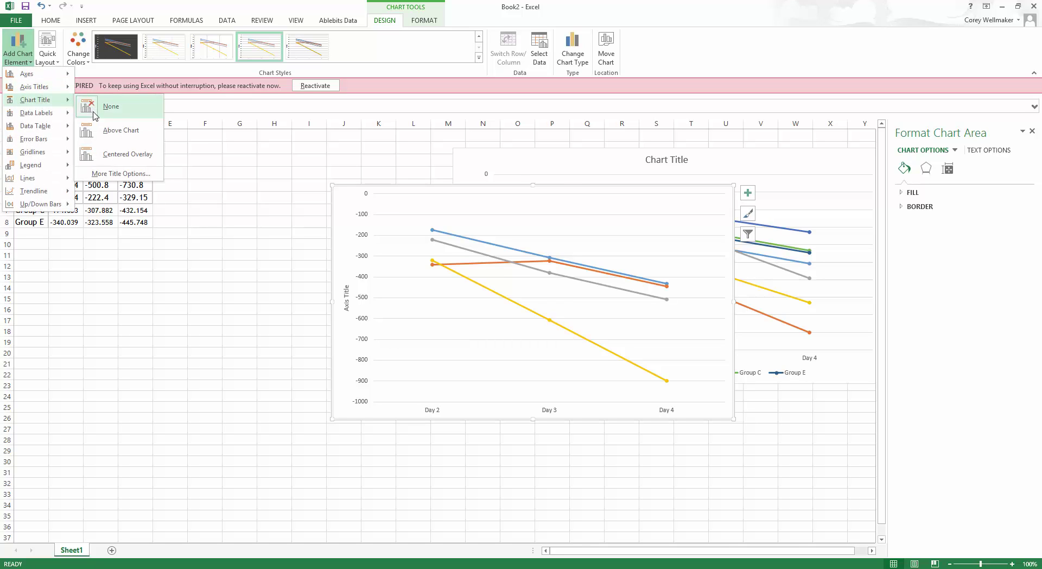
{"action": "left_click", "coordinate": [106, 134]}
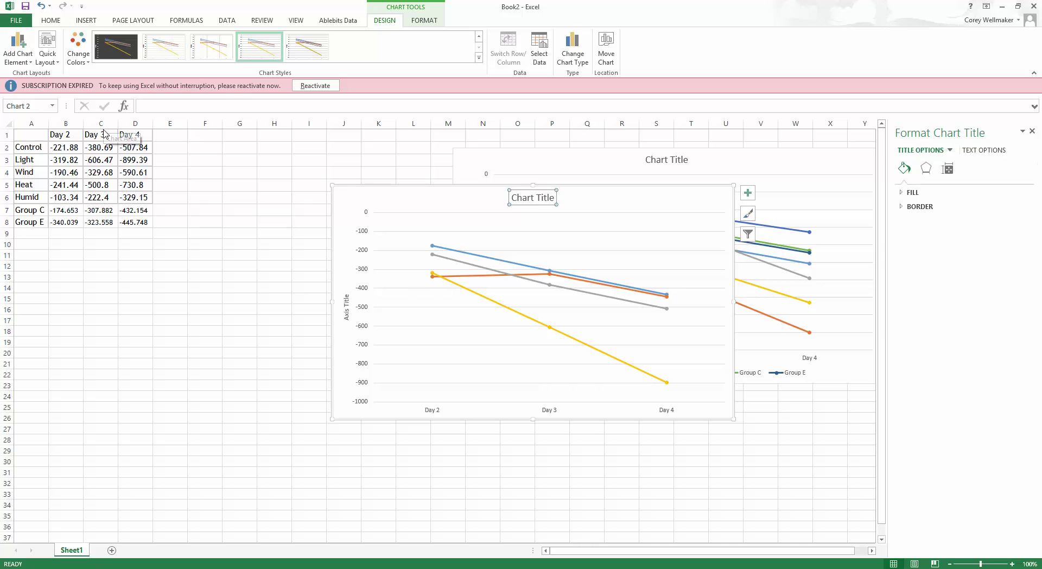
Switch to Snipping Tool, capture the whole Group C chart as a new snip, copy it, and close the snip.
{"action": "key", "text": "alt+Tab"}
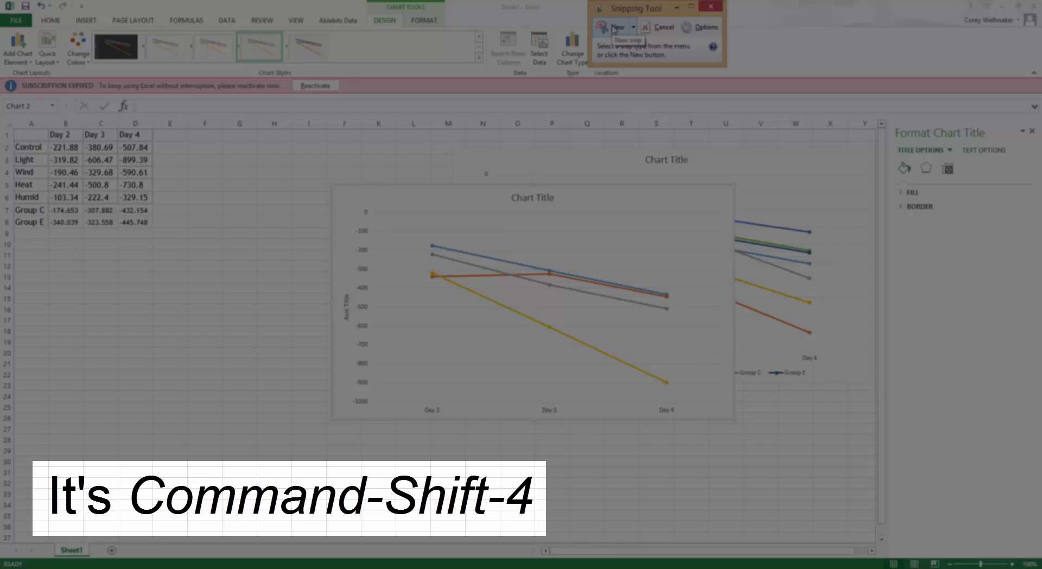
{"action": "left_click", "coordinate": [613, 29]}
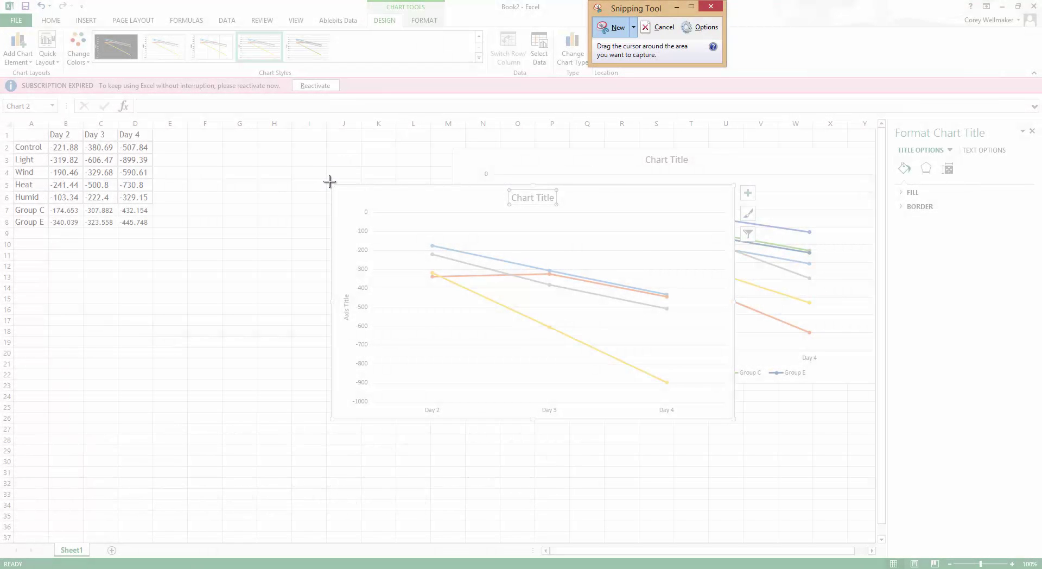
{"action": "left_click_drag", "start_coordinate": [329, 181], "coordinate": [735, 425]}
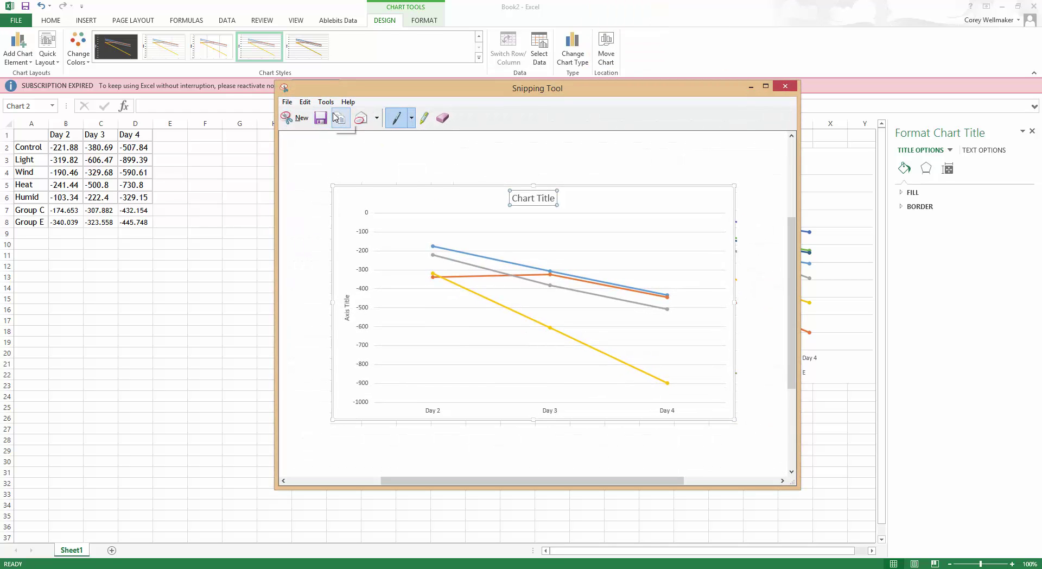
{"action": "left_click", "coordinate": [336, 117]}
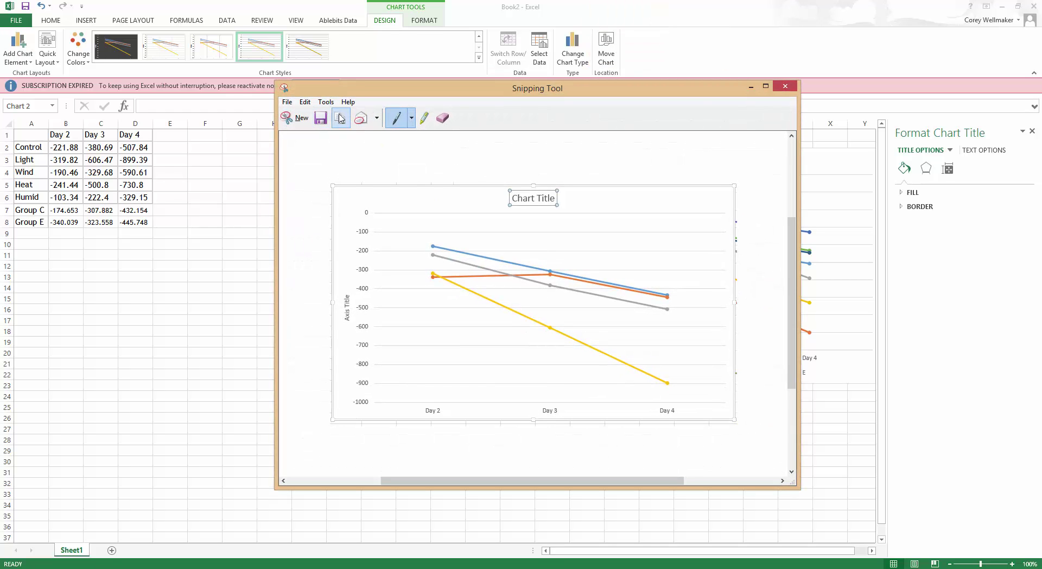
{"action": "left_click", "coordinate": [783, 89]}
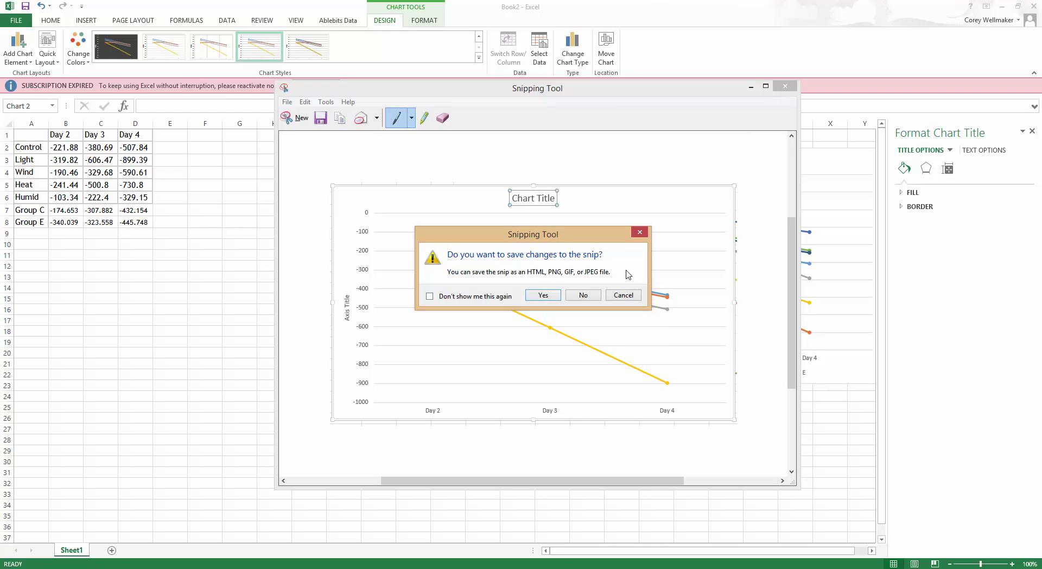